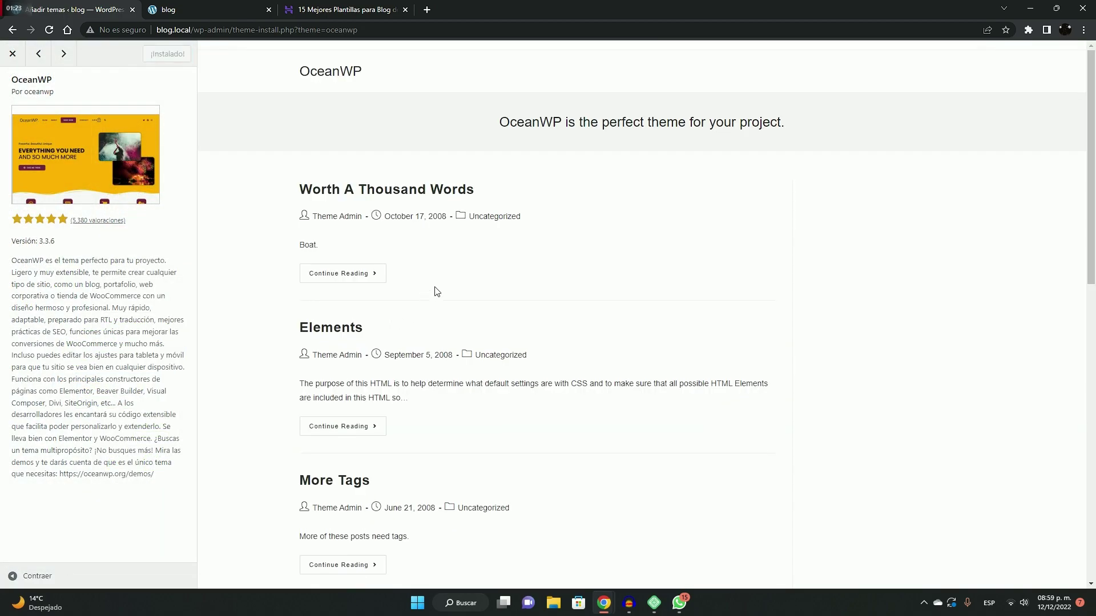
Step: Look over the OceanWP theme preview, close it, and activate OceanWP as the site's theme
{"action": "scroll", "coordinate": [506, 296], "scroll_direction": "down", "scroll_amount": 5}
{"action": "scroll", "coordinate": [484, 308], "scroll_direction": "down", "scroll_amount": 7}
{"action": "scroll", "coordinate": [483, 310], "scroll_direction": "up", "scroll_amount": 8}
{"action": "scroll", "coordinate": [489, 309], "scroll_direction": "up", "scroll_amount": 4}
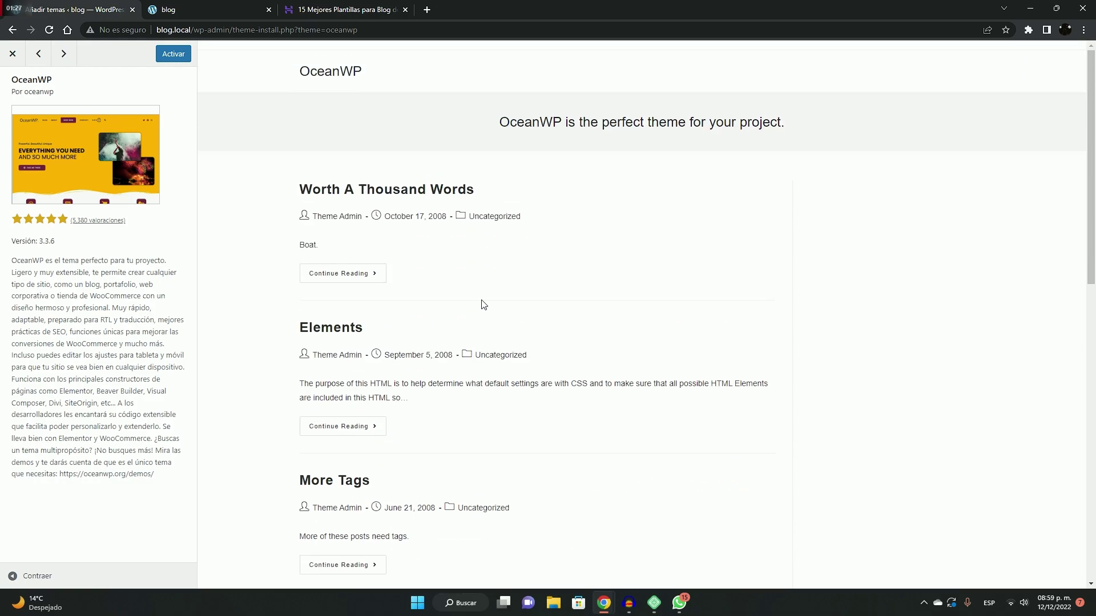
{"action": "left_click", "coordinate": [174, 54]}
{"action": "left_click", "coordinate": [13, 54]}
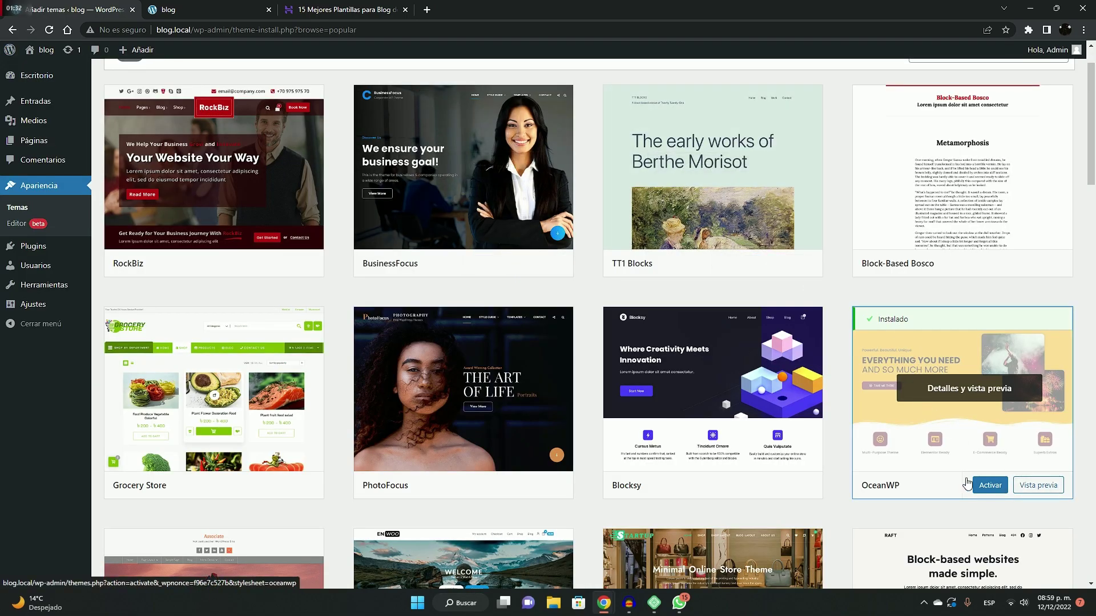
{"action": "left_click", "coordinate": [990, 487]}
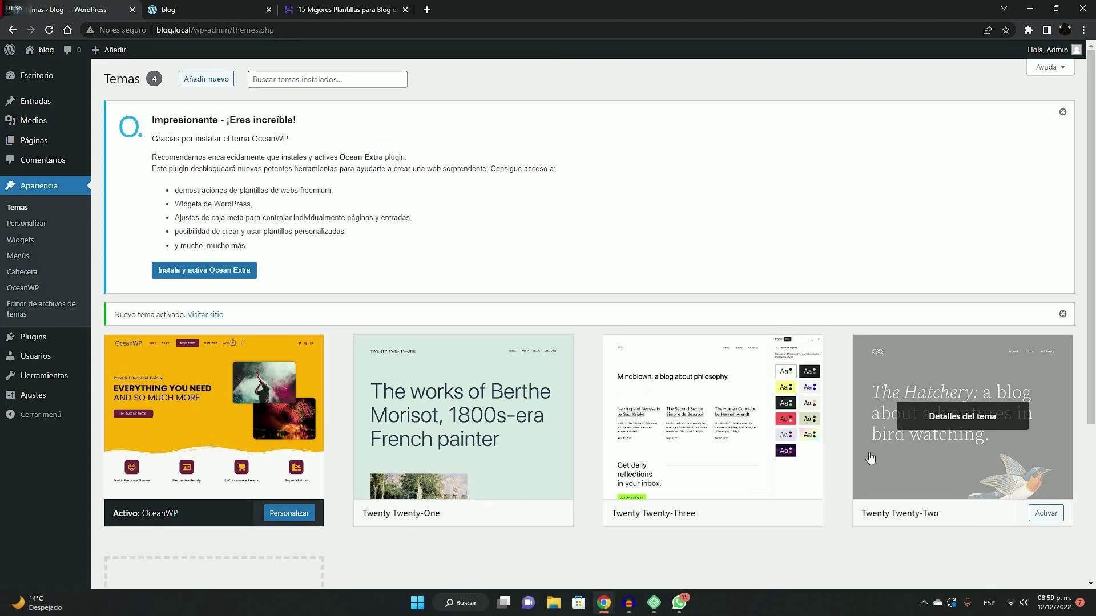
Step: Reload the blog's home page to see the active theme and compare it with the installed themes list
{"action": "left_click", "coordinate": [210, 5]}
{"action": "left_click", "coordinate": [49, 30]}
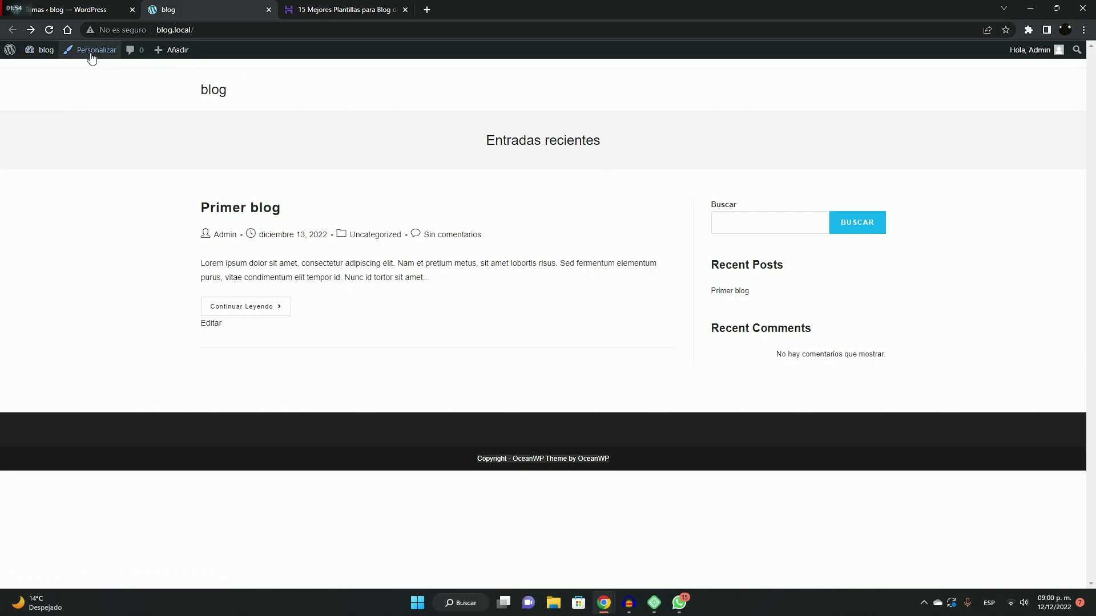
{"action": "left_click", "coordinate": [86, 9]}
{"action": "scroll", "coordinate": [469, 418], "scroll_direction": "down", "scroll_amount": 2}
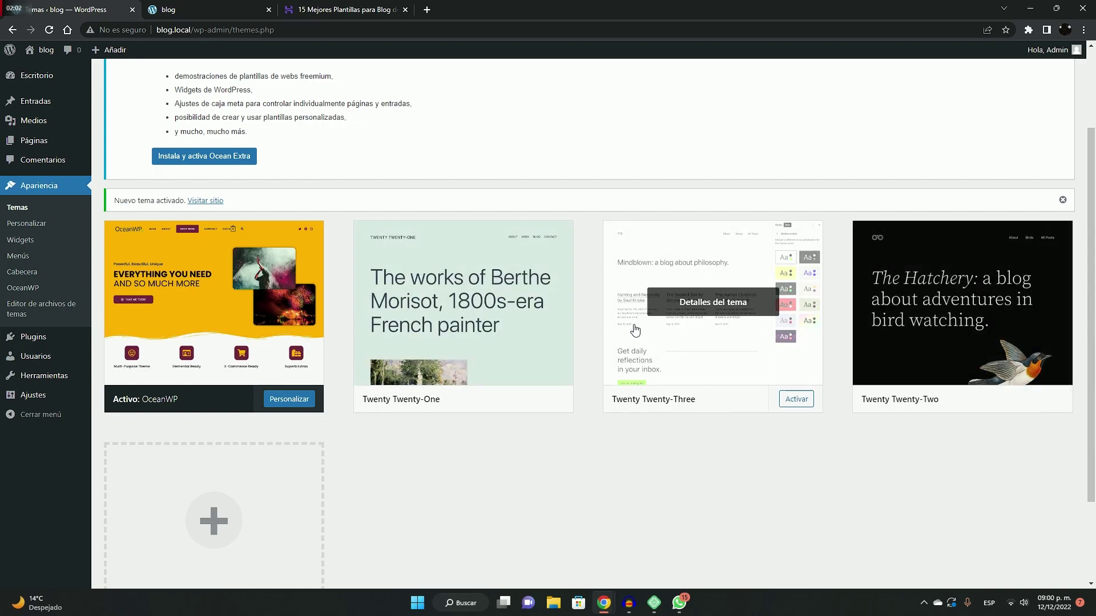
{"action": "left_click", "coordinate": [168, 10]}
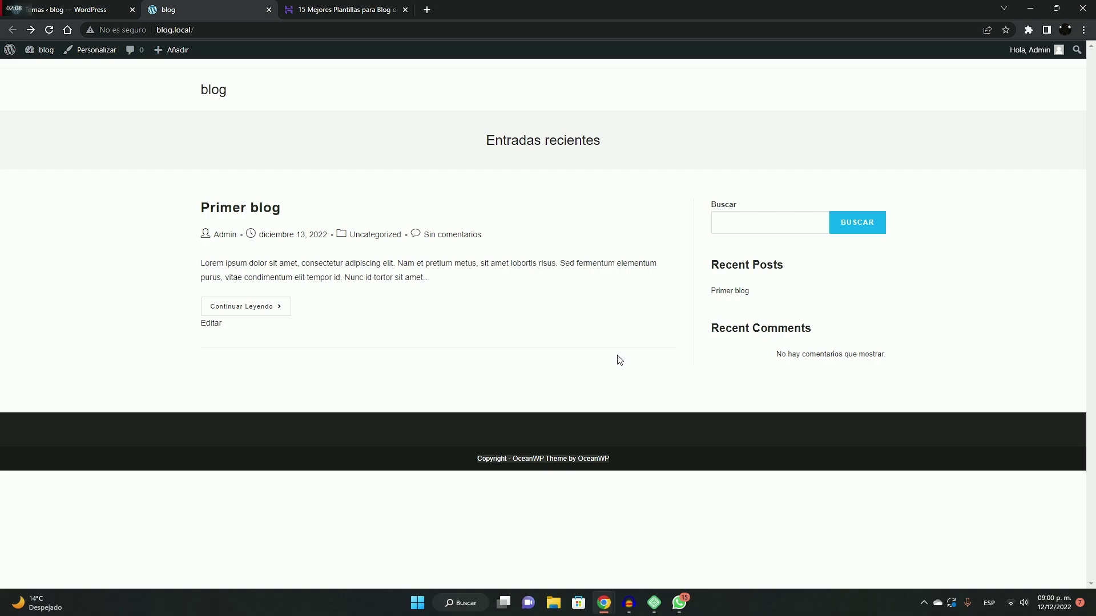
Step: Open the site customizer's default sidebar widgets, dismiss the welcome guide, and add a Galería block at the end
{"action": "left_click", "coordinate": [80, 50]}
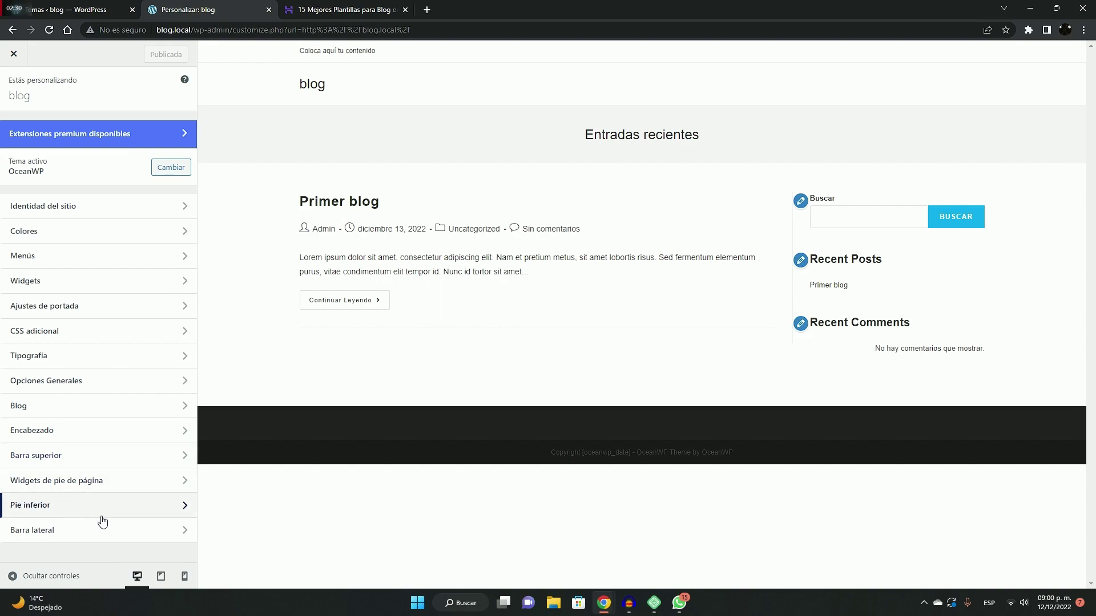
{"action": "left_click", "coordinate": [801, 202]}
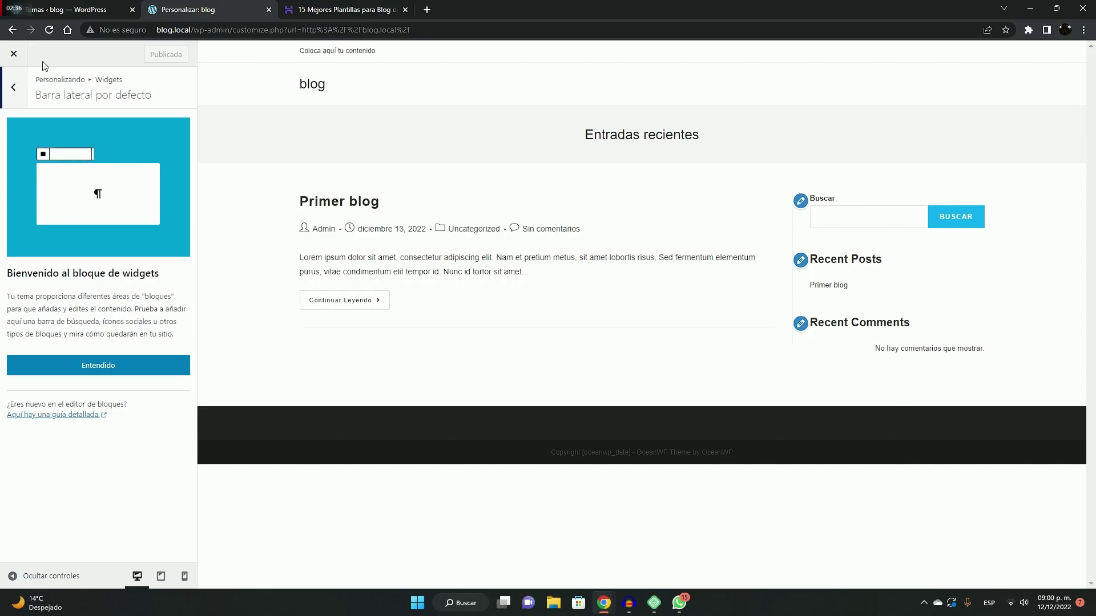
{"action": "left_click", "coordinate": [104, 368]}
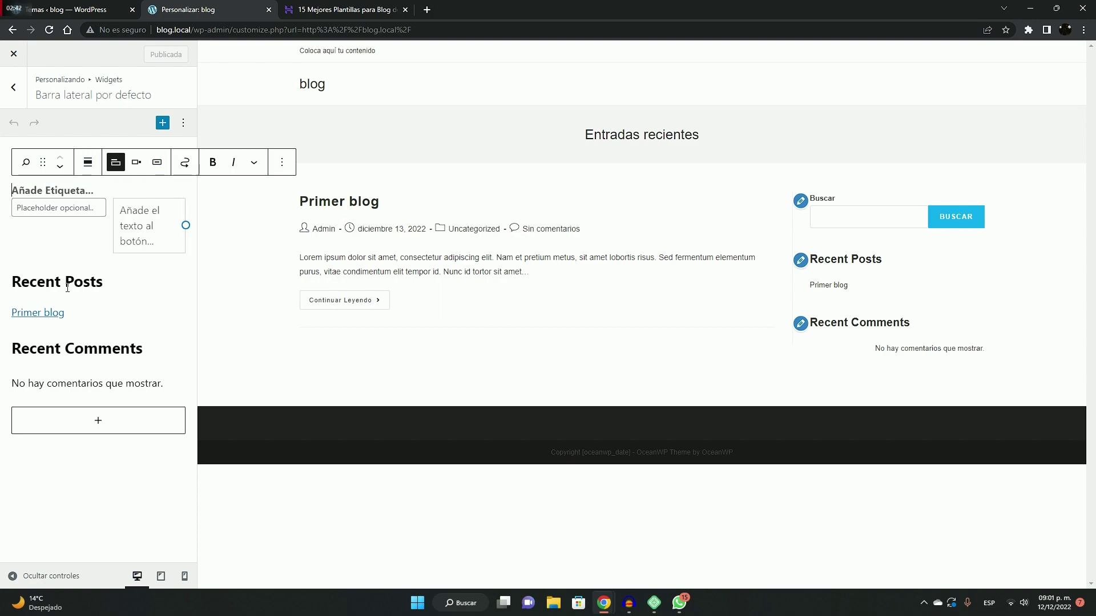
{"action": "left_click", "coordinate": [63, 420]}
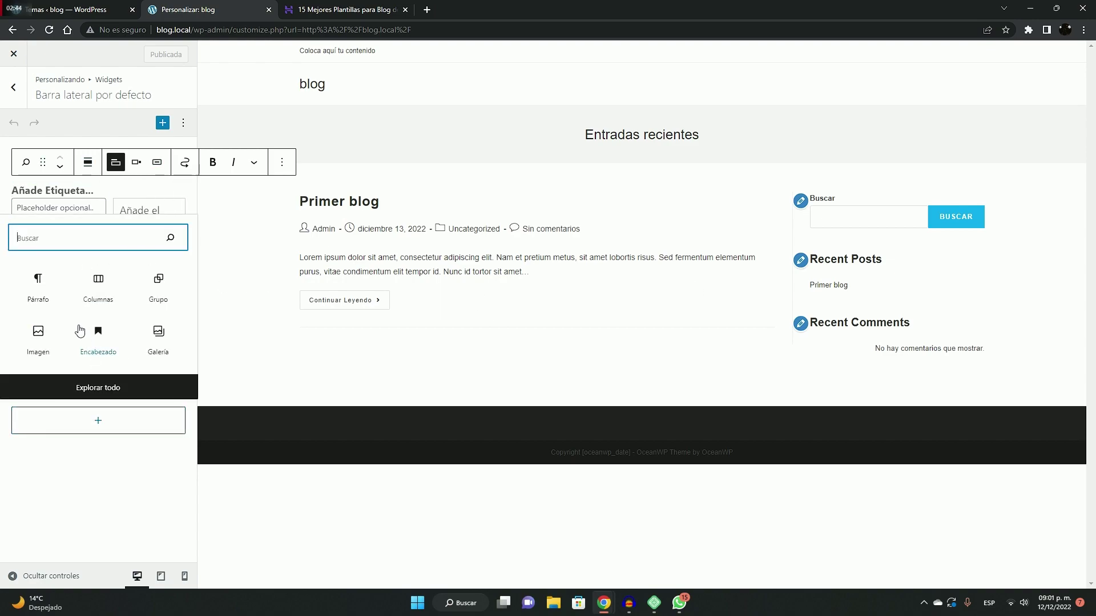
{"action": "left_click", "coordinate": [160, 340]}
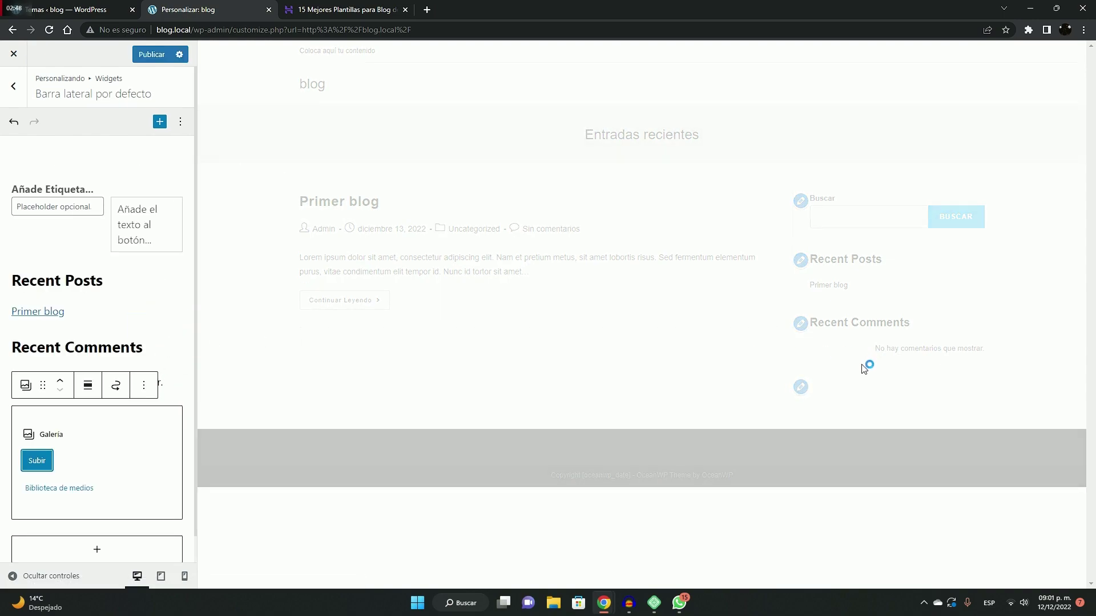
Step: Upload the Pexels JPG from the Descargas folder into the sidebar gallery and publish the widget changes
{"action": "scroll", "coordinate": [57, 423], "scroll_direction": "down", "scroll_amount": 1}
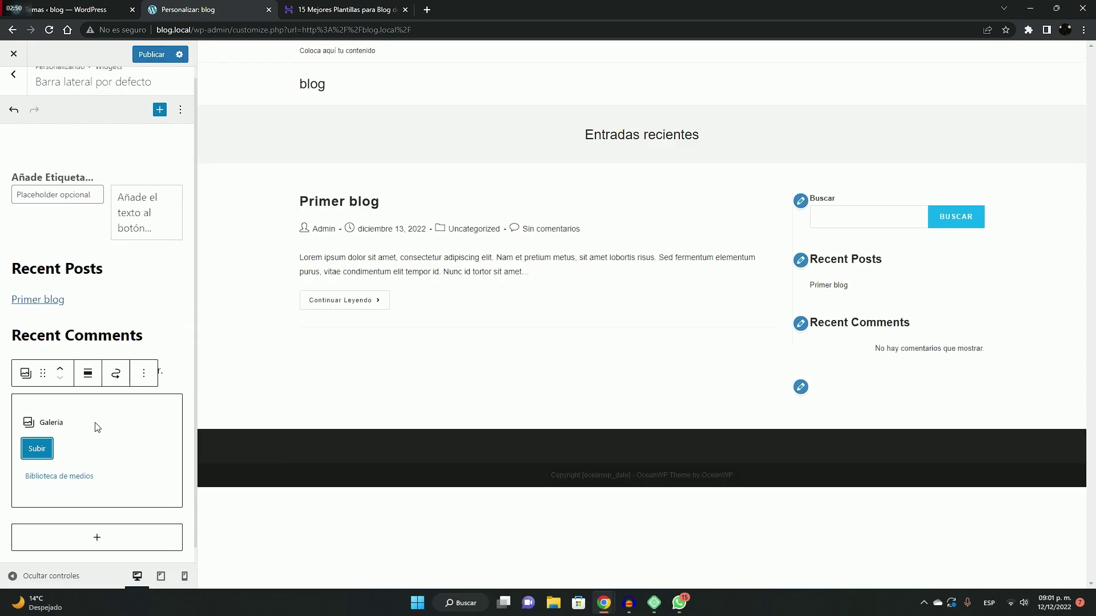
{"action": "left_click", "coordinate": [36, 432]}
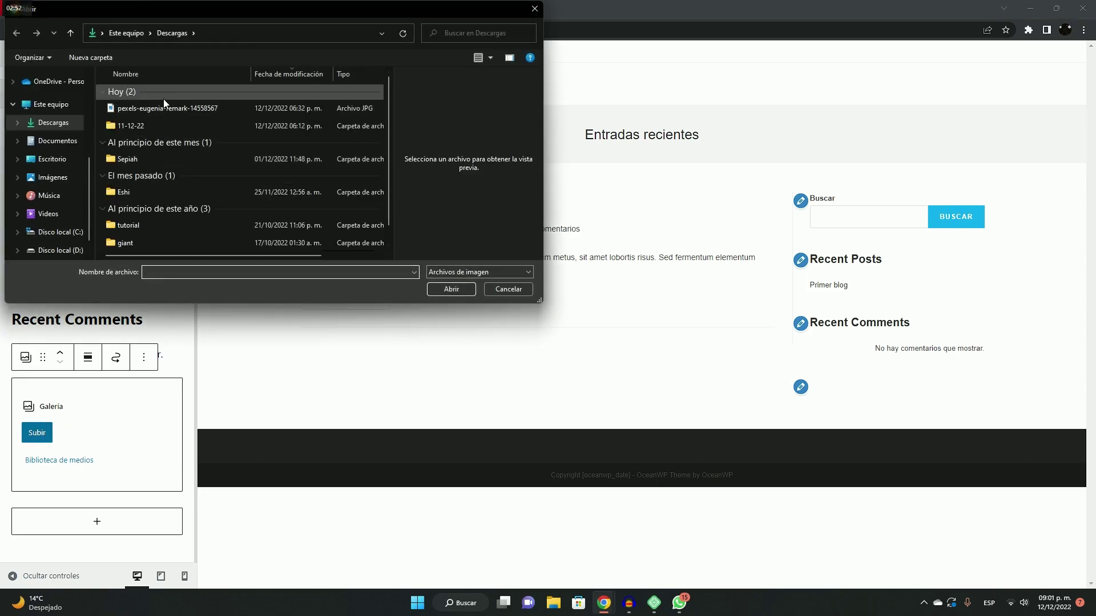
{"action": "left_click", "coordinate": [165, 108]}
{"action": "left_click", "coordinate": [450, 289]}
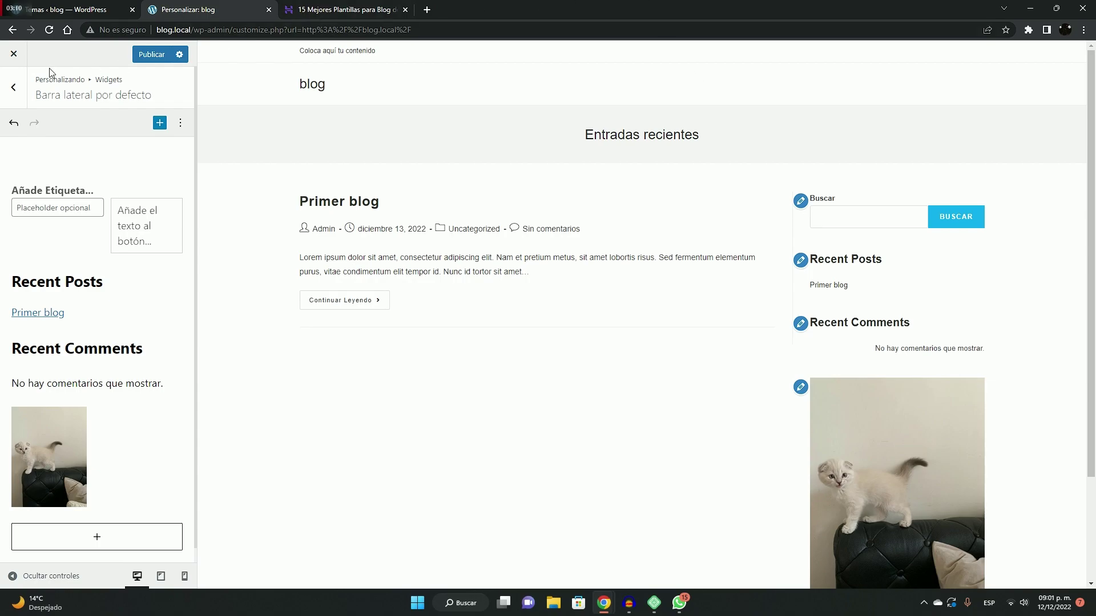
{"action": "left_click", "coordinate": [13, 87]}
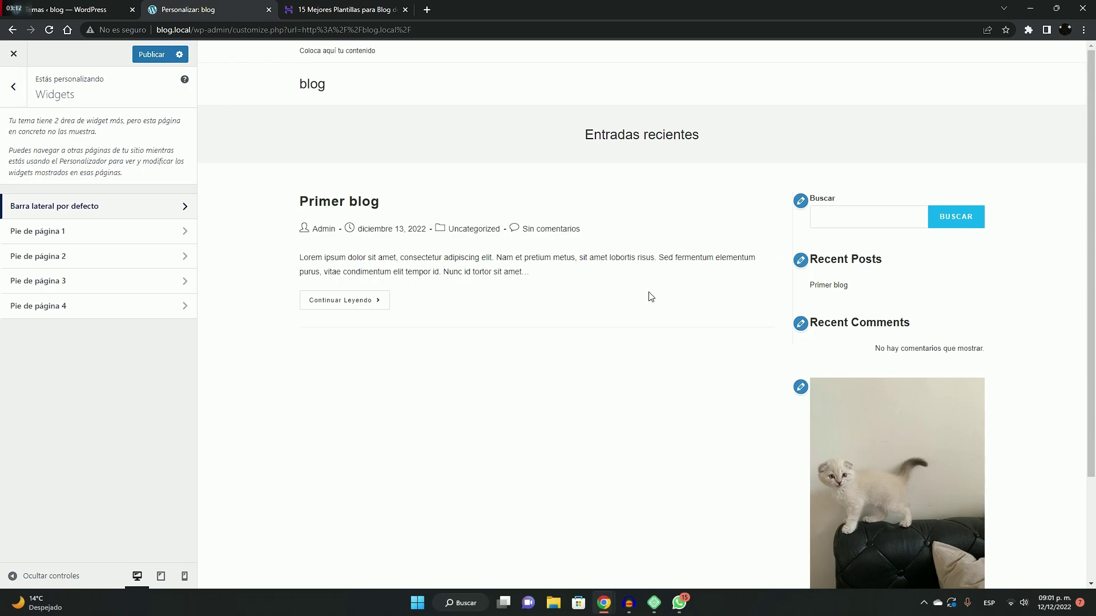
{"action": "left_click", "coordinate": [148, 56]}
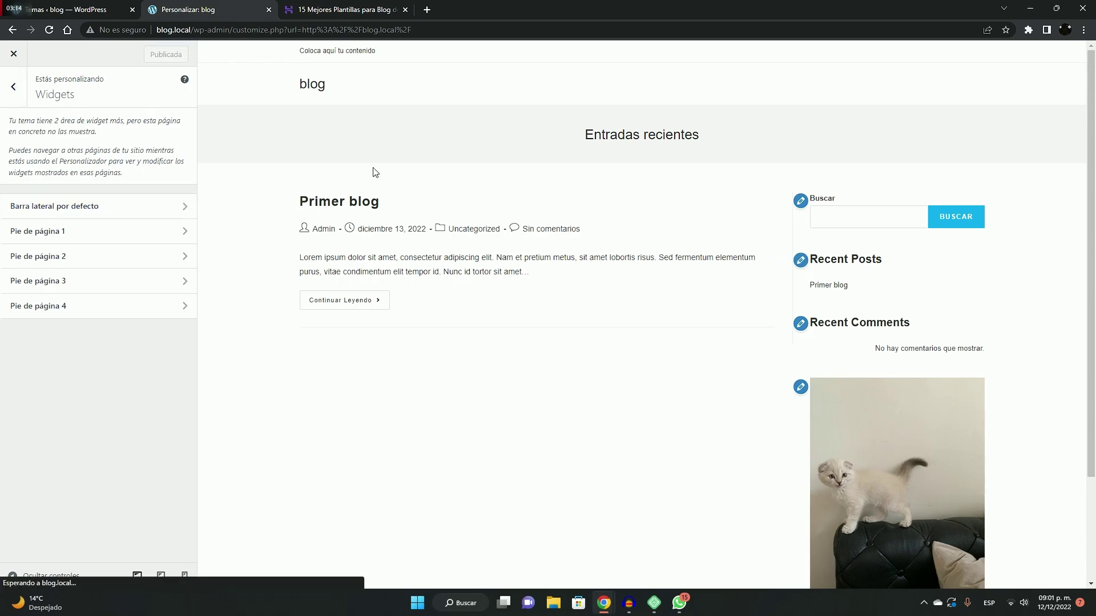
Step: Exit the customizer and inspect the published home page down to its footer, testing the back-to-top control
{"action": "scroll", "coordinate": [687, 298], "scroll_direction": "down", "scroll_amount": 3}
{"action": "scroll", "coordinate": [587, 276], "scroll_direction": "up", "scroll_amount": 3}
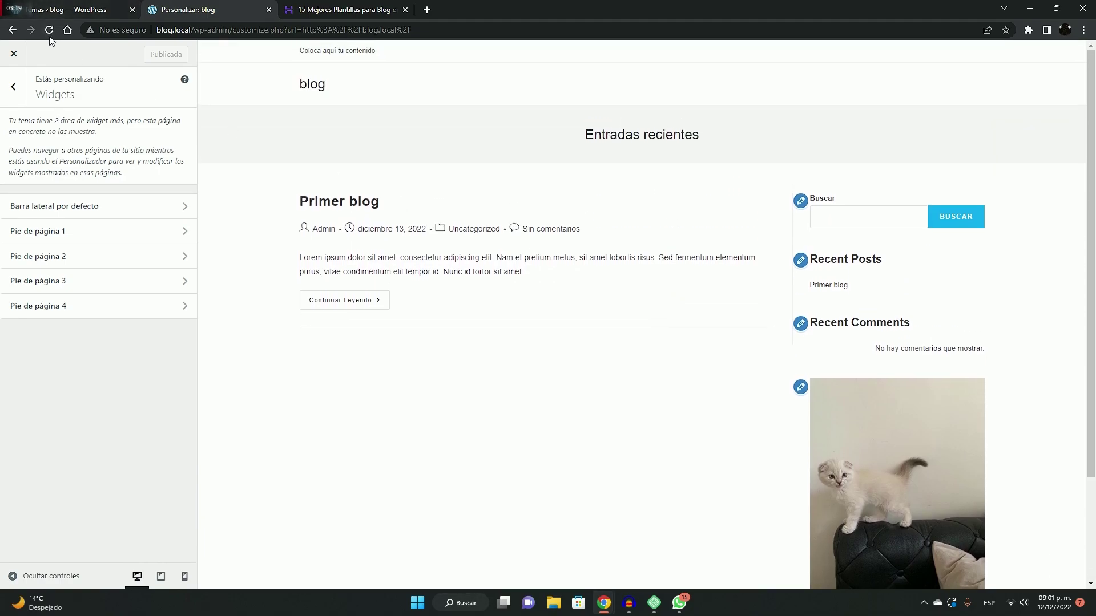
{"action": "left_click", "coordinate": [14, 54]}
{"action": "scroll", "coordinate": [478, 194], "scroll_direction": "down", "scroll_amount": 3}
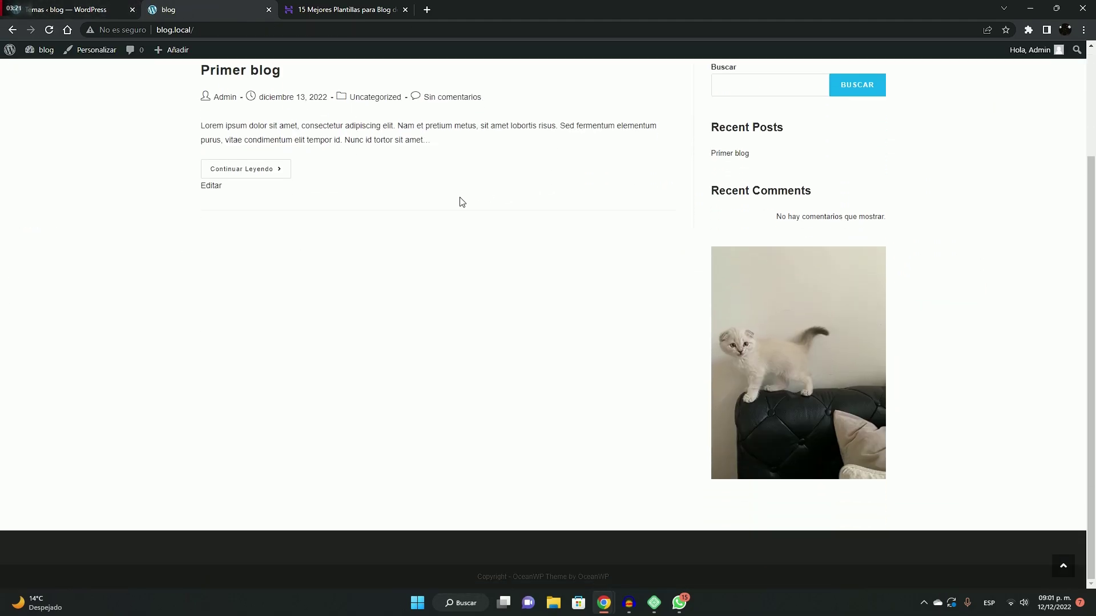
{"action": "left_click", "coordinate": [1062, 572]}
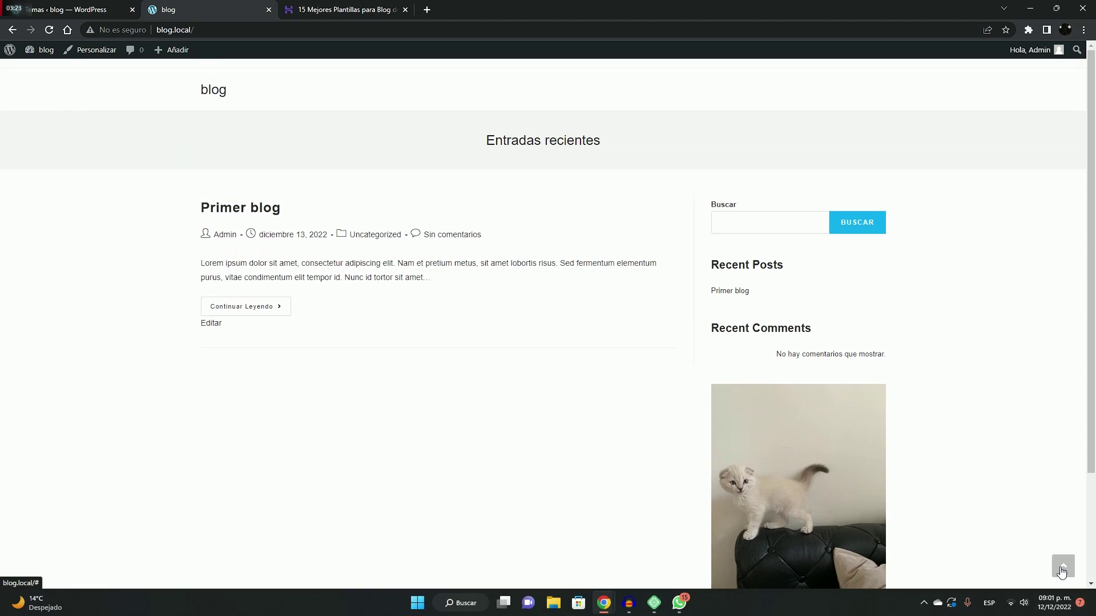
{"action": "scroll", "coordinate": [1056, 562], "scroll_direction": "down", "scroll_amount": 3}
{"action": "left_click", "coordinate": [1060, 572]}
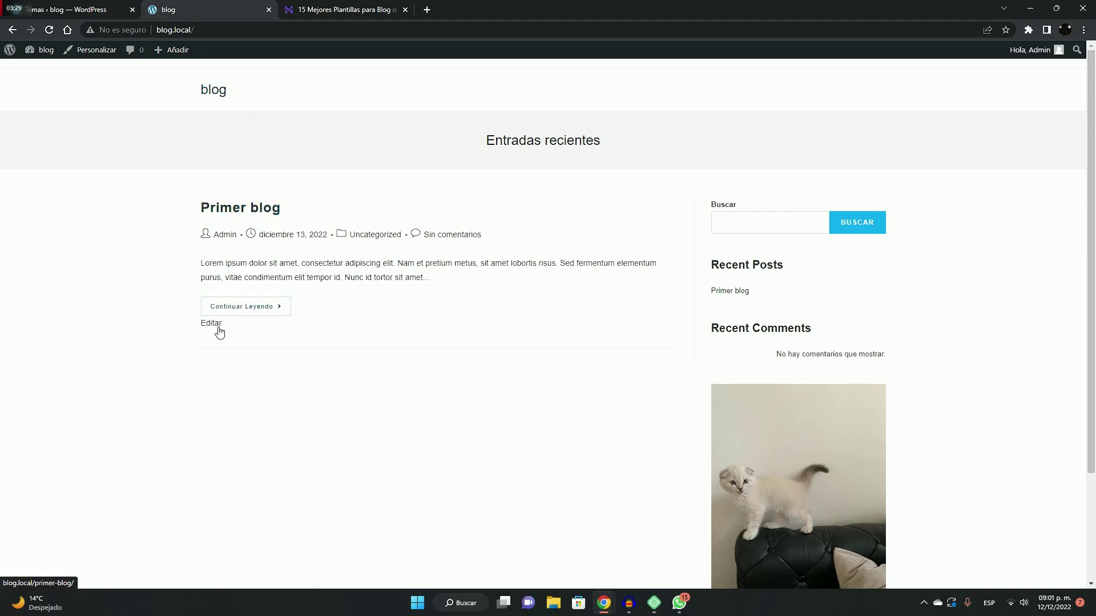
Step: Open the full "Primer blog" post, look through its text and image, and return to the home page
{"action": "left_click", "coordinate": [262, 311]}
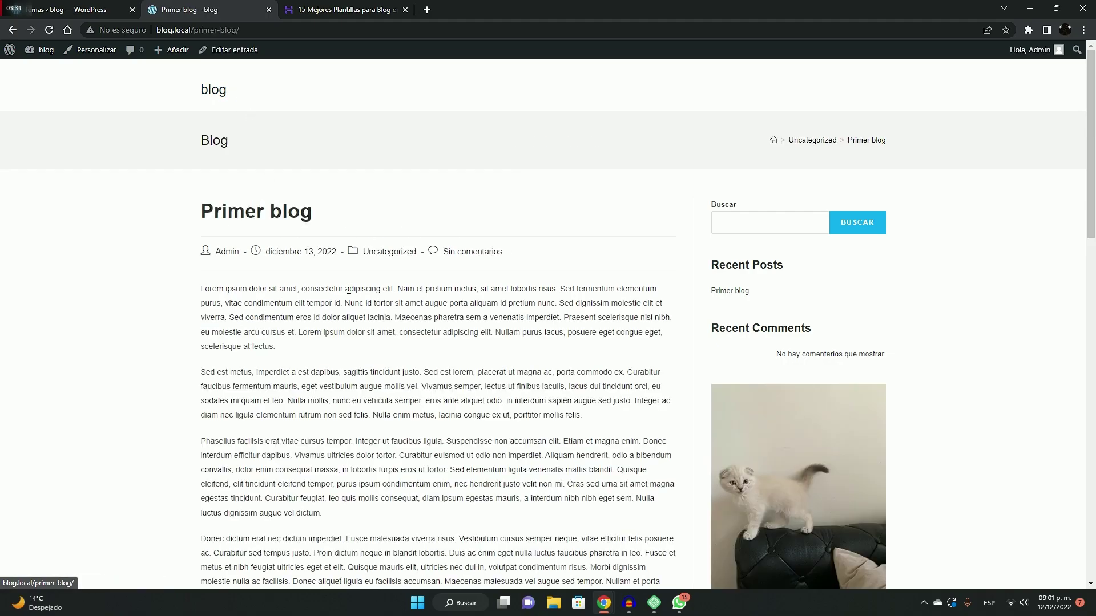
{"action": "scroll", "coordinate": [672, 268], "scroll_direction": "down", "scroll_amount": 10}
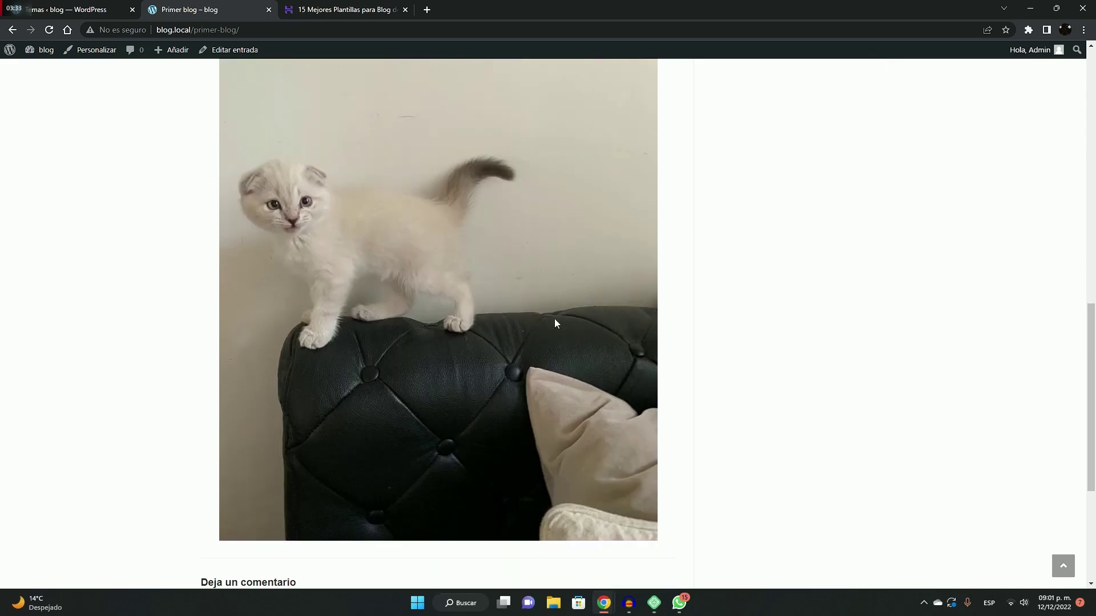
{"action": "scroll", "coordinate": [557, 317], "scroll_direction": "up", "scroll_amount": 7}
{"action": "scroll", "coordinate": [649, 264], "scroll_direction": "up", "scroll_amount": 5}
{"action": "key", "text": "alt+Left"}
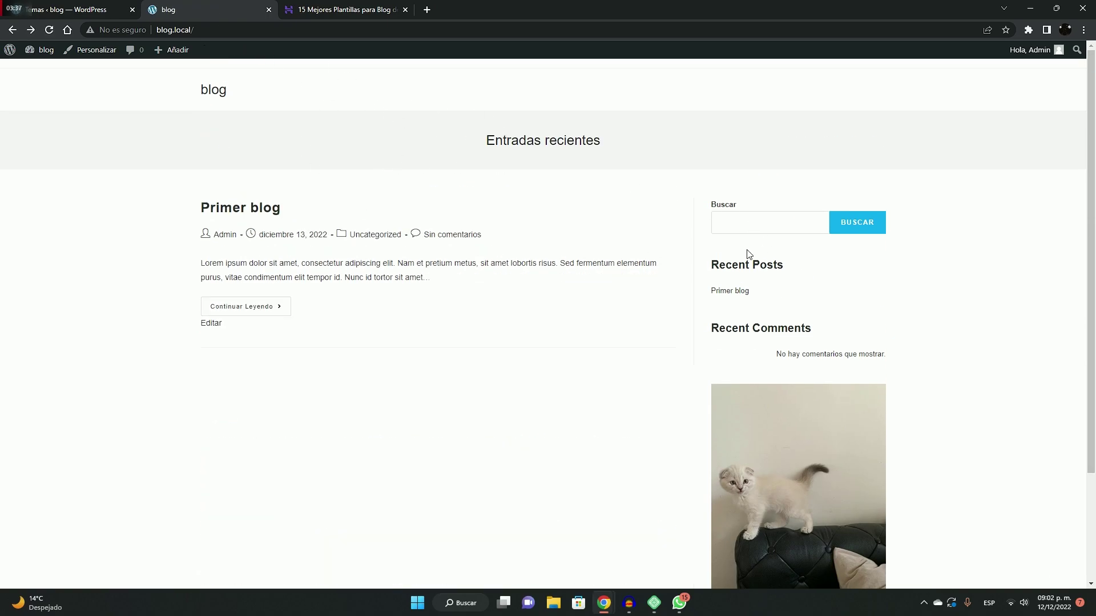
Step: Check the Hostinger theme list, search WordPress's new-theme catalogue for "elegan", and browse the matching themes
{"action": "left_click", "coordinate": [334, 9]}
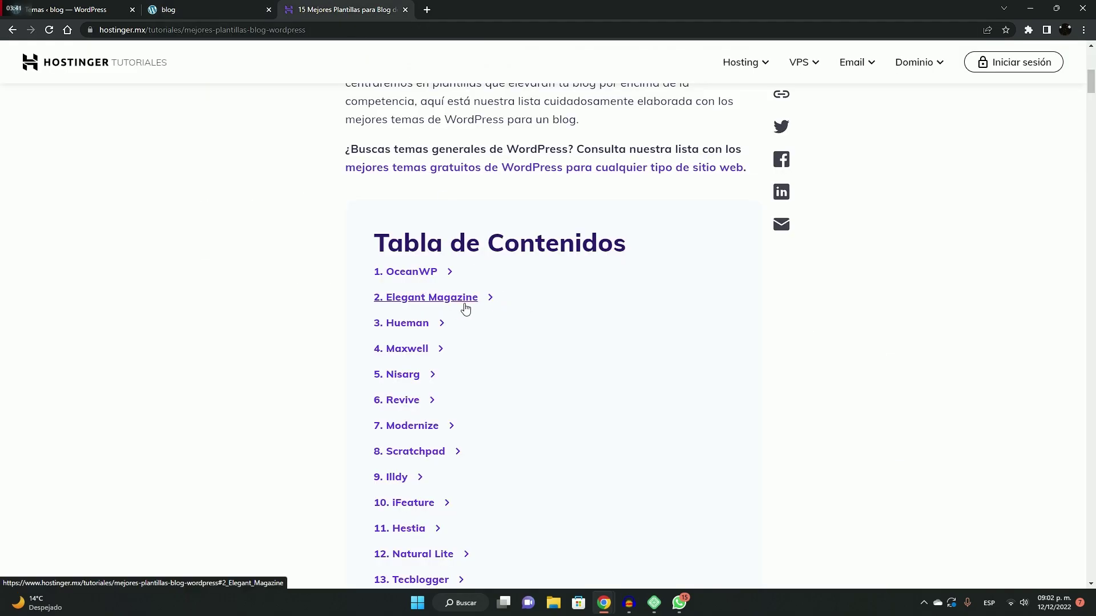
{"action": "left_click", "coordinate": [70, 9]}
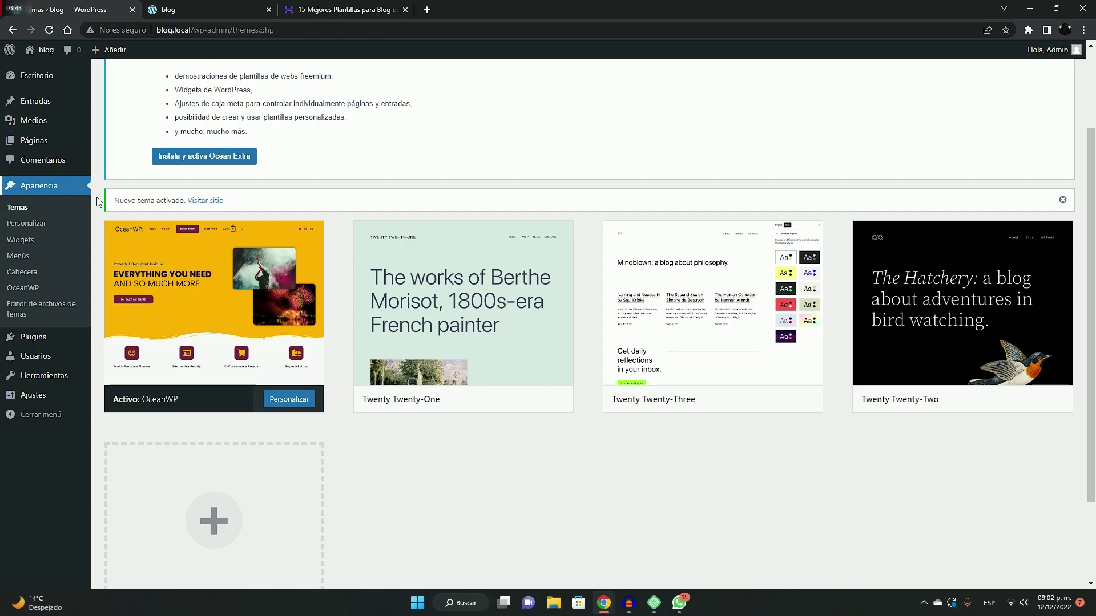
{"action": "scroll", "coordinate": [237, 225], "scroll_direction": "up", "scroll_amount": 2}
{"action": "left_click", "coordinate": [211, 81]}
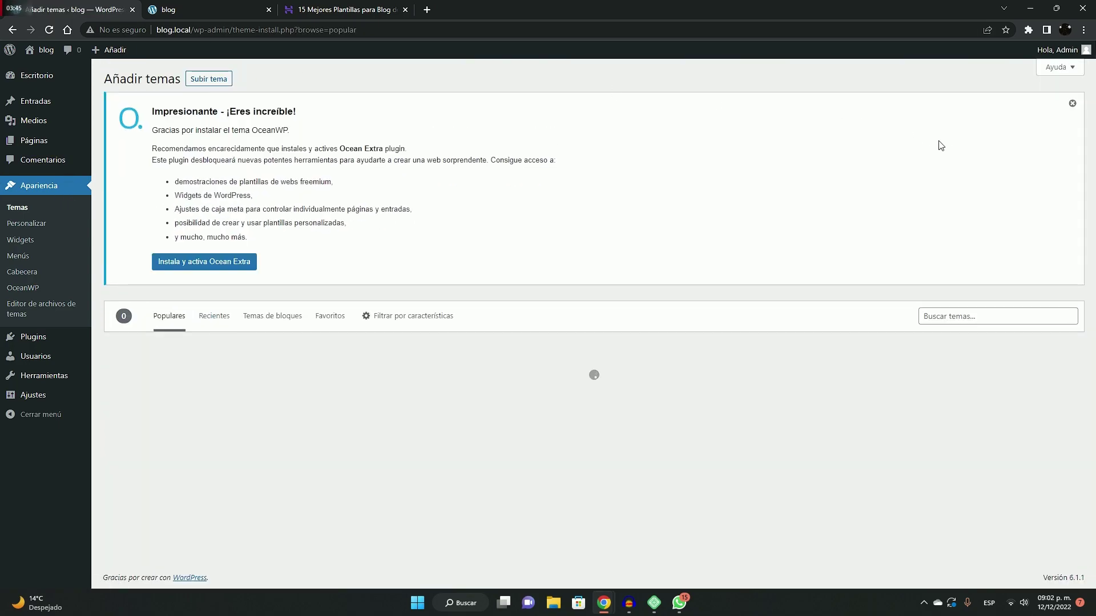
{"action": "left_click", "coordinate": [954, 317]}
{"action": "type", "text": "elegan"}
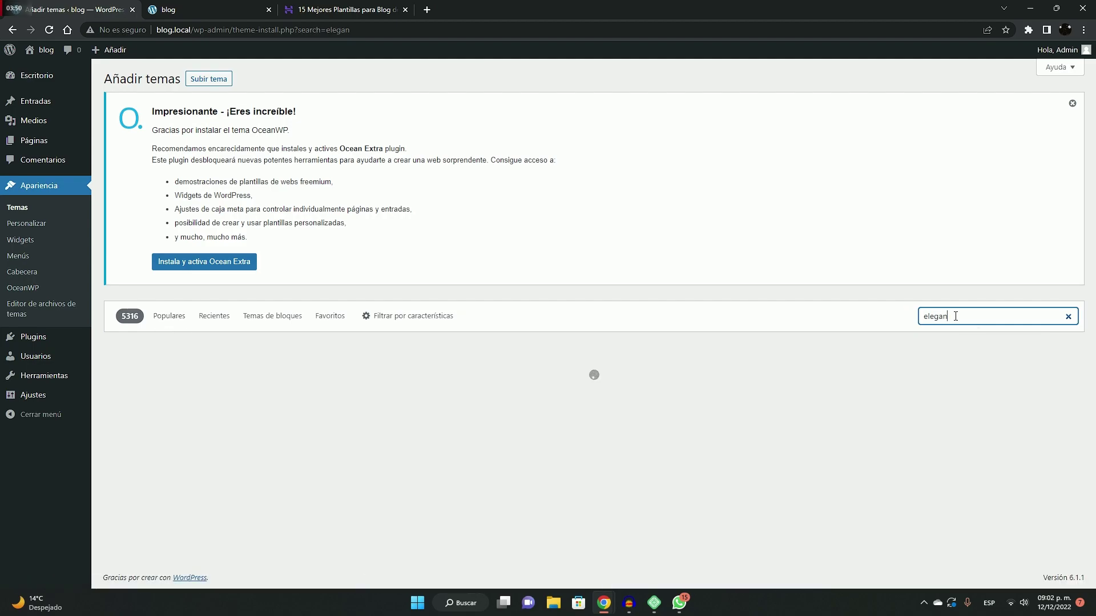
{"action": "scroll", "coordinate": [306, 354], "scroll_direction": "down", "scroll_amount": 1}
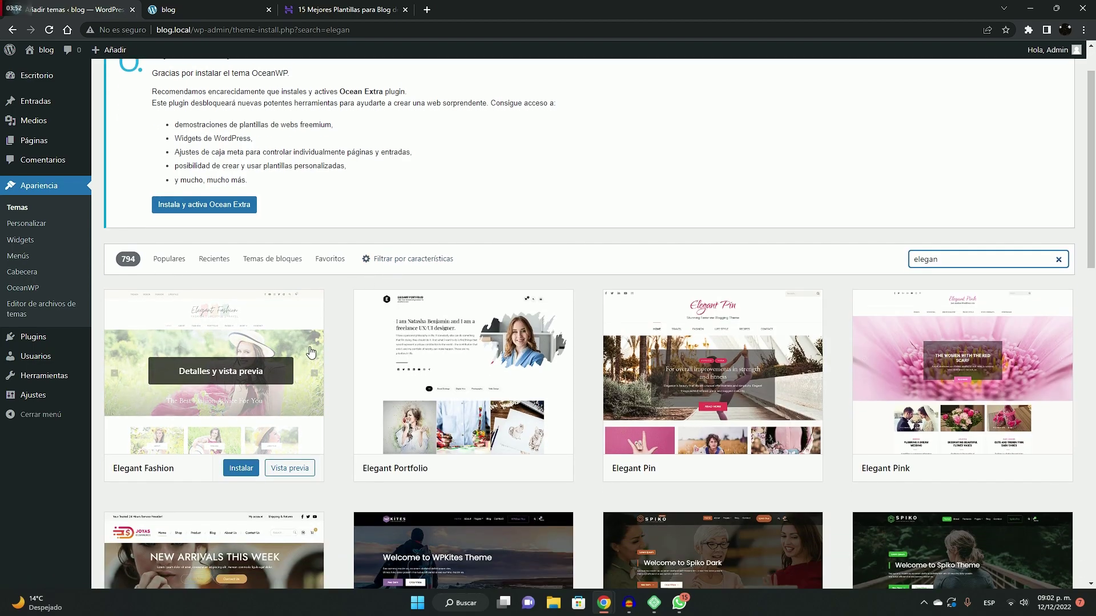
{"action": "scroll", "coordinate": [517, 357], "scroll_direction": "down", "scroll_amount": 3}
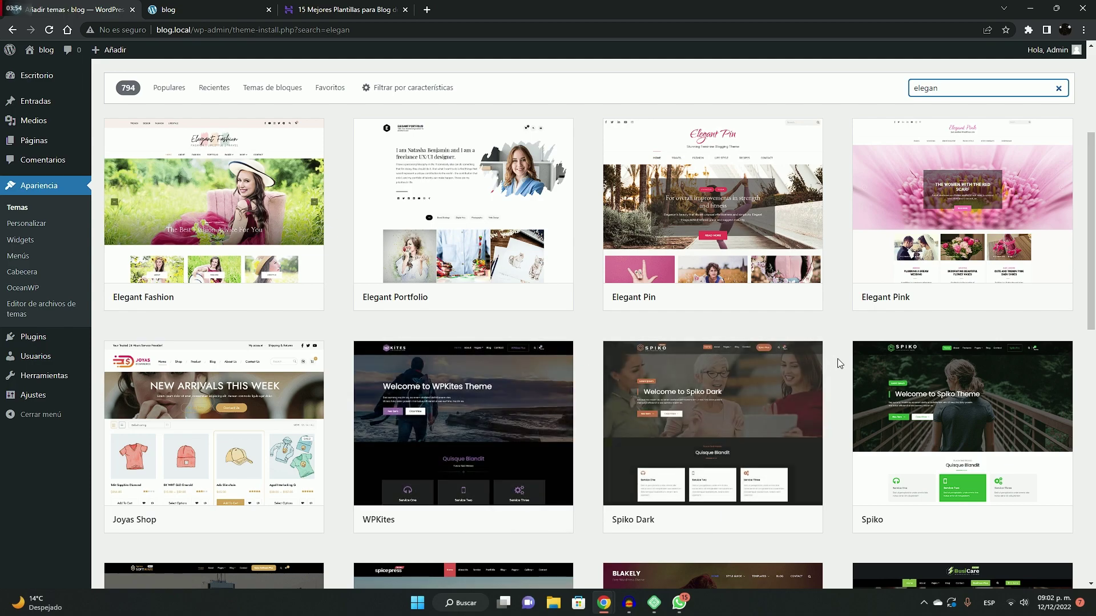
{"action": "scroll", "coordinate": [388, 343], "scroll_direction": "down", "scroll_amount": 4}
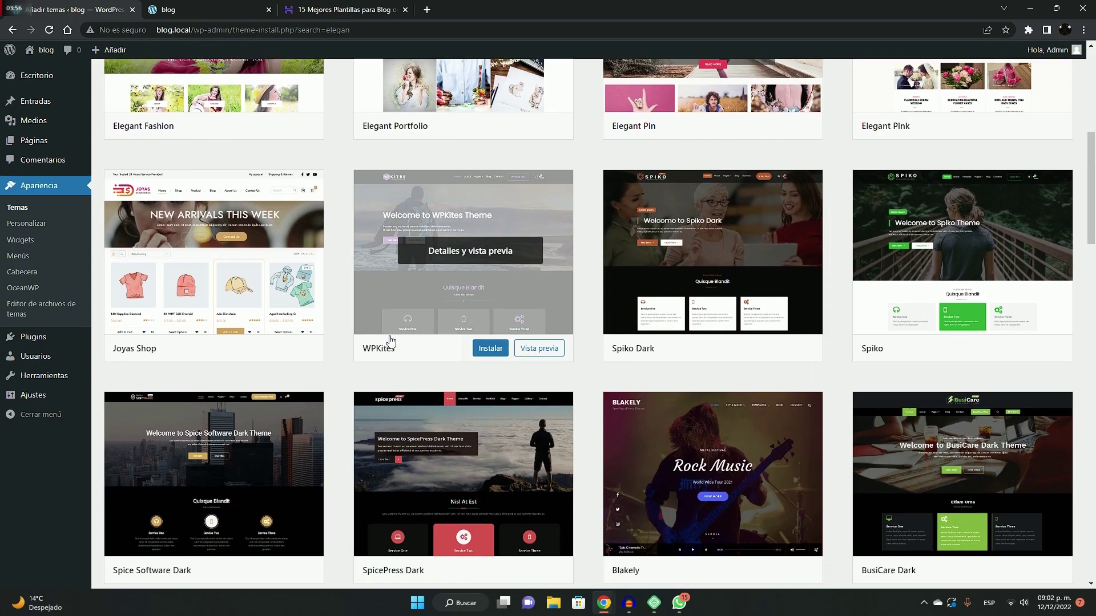
{"action": "scroll", "coordinate": [392, 341], "scroll_direction": "down", "scroll_amount": 5}
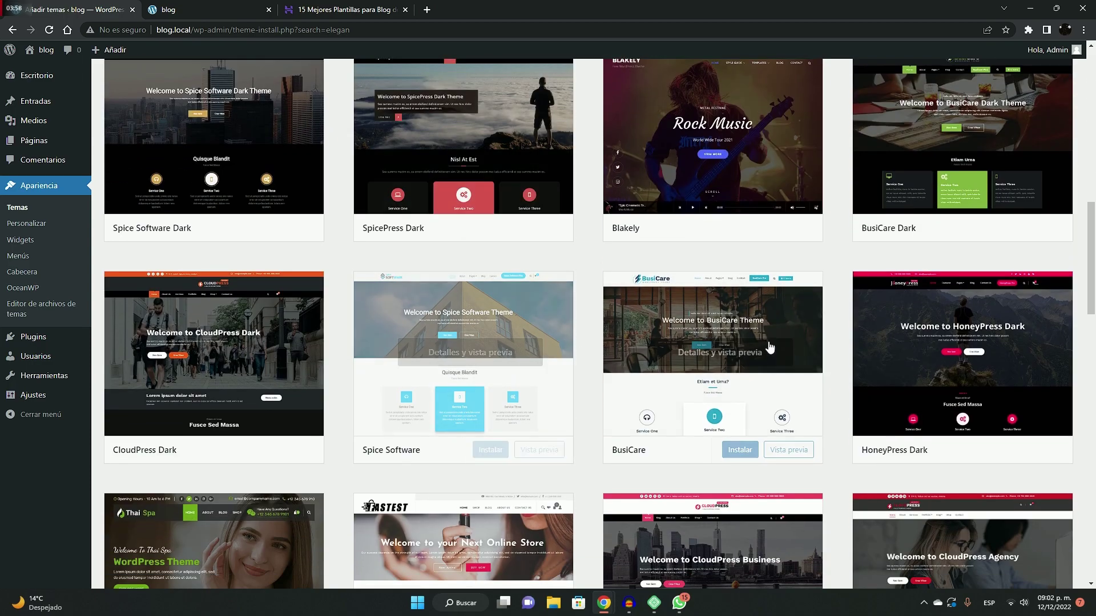
{"action": "scroll", "coordinate": [910, 399], "scroll_direction": "down", "scroll_amount": 4}
{"action": "scroll", "coordinate": [770, 343], "scroll_direction": "up", "scroll_amount": 14}
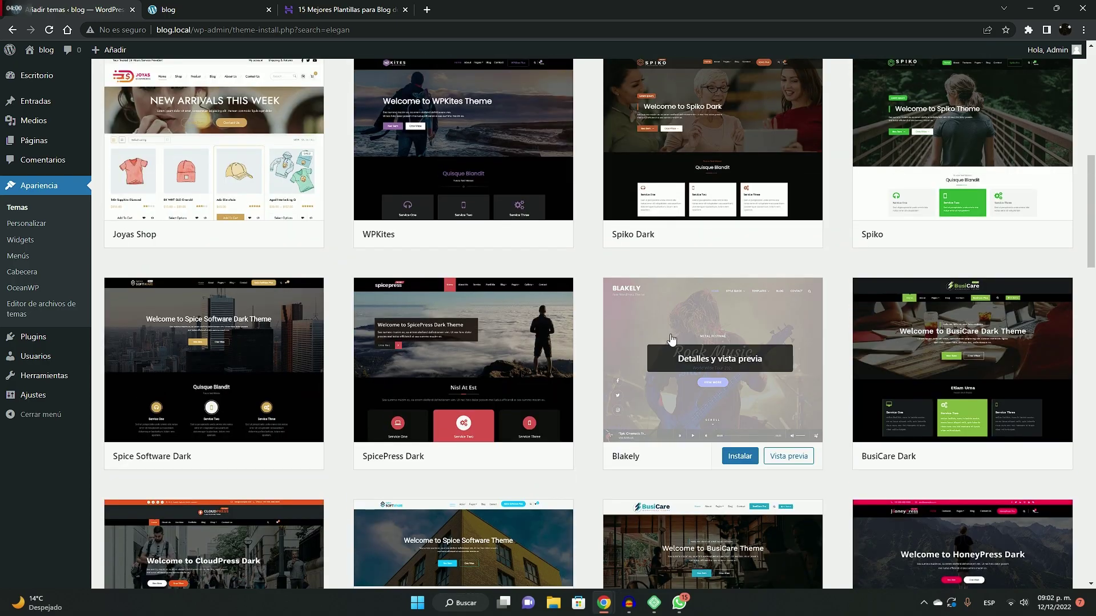
Step: Copy the name "Elegant Magazine" from the Hostinger article and search the WordPress theme catalogue for it
{"action": "left_click", "coordinate": [342, 10]}
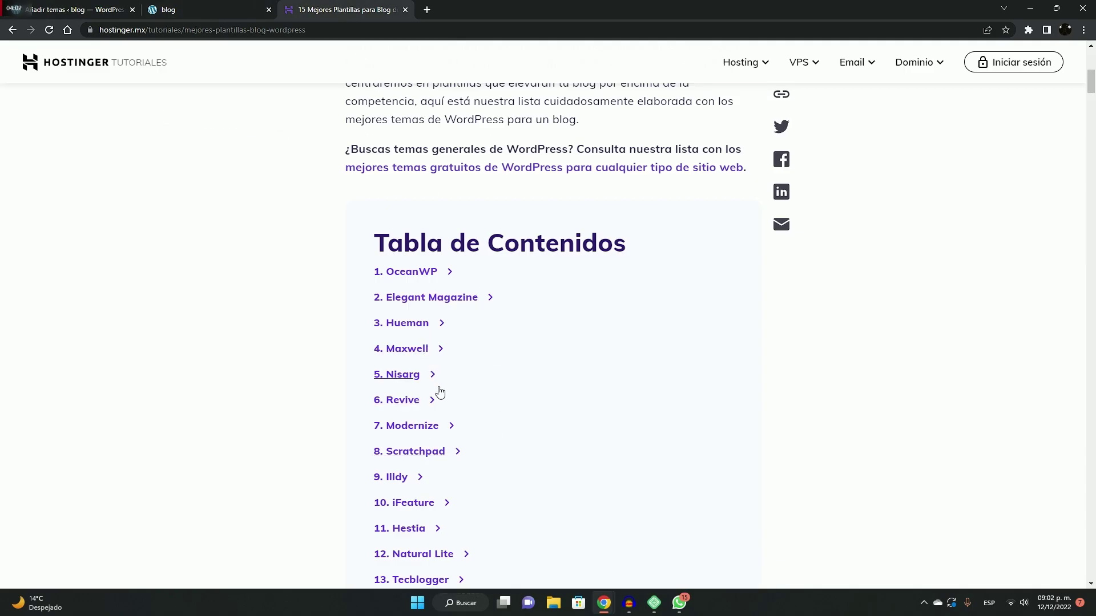
{"action": "left_click", "coordinate": [392, 301]}
{"action": "left_click_drag", "start_coordinate": [587, 94], "coordinate": [384, 98]}
{"action": "key", "text": "ctrl+c"}
{"action": "left_click", "coordinate": [81, 8]}
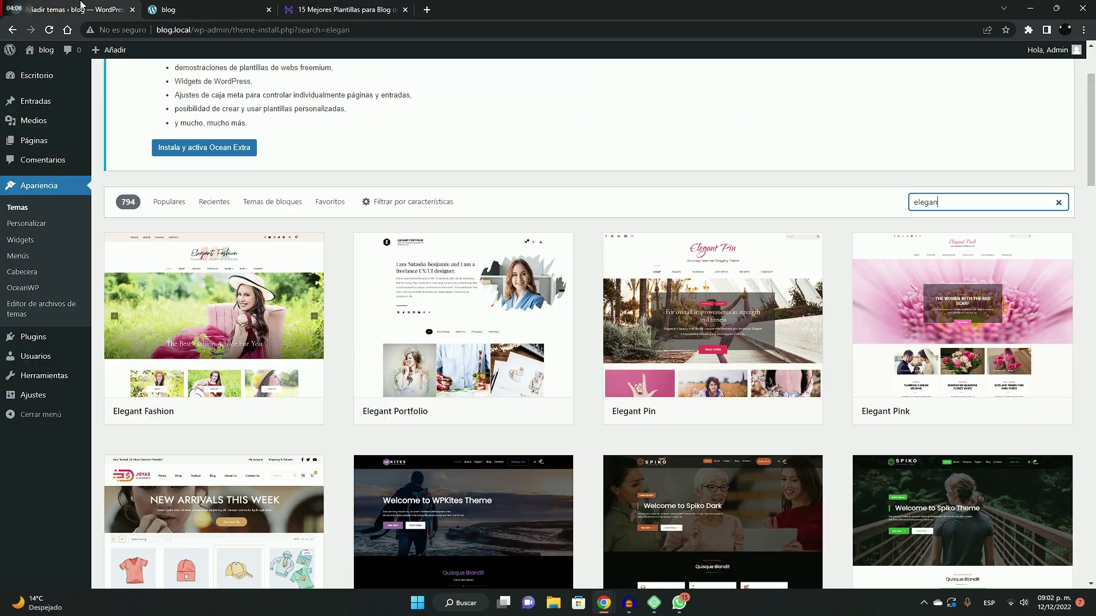
{"action": "double_click", "coordinate": [996, 204]}
{"action": "key", "text": "ctrl+v"}
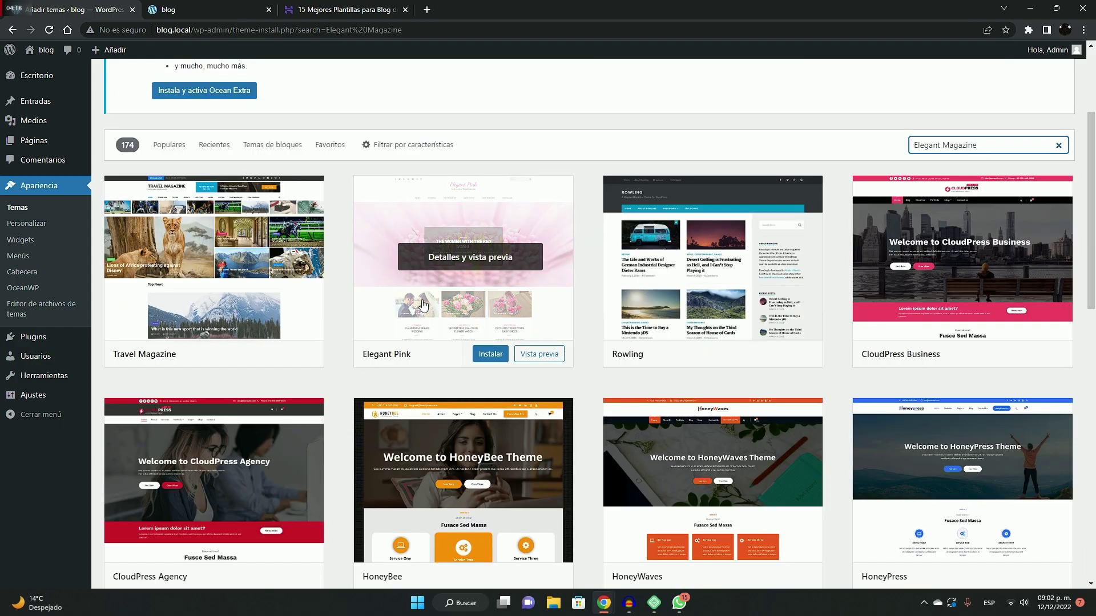
Step: Look through the WordPress theme search results for "Elegant Magazine"
{"action": "scroll", "coordinate": [443, 312], "scroll_direction": "down", "scroll_amount": 4}
{"action": "scroll", "coordinate": [588, 302], "scroll_direction": "down", "scroll_amount": 3}
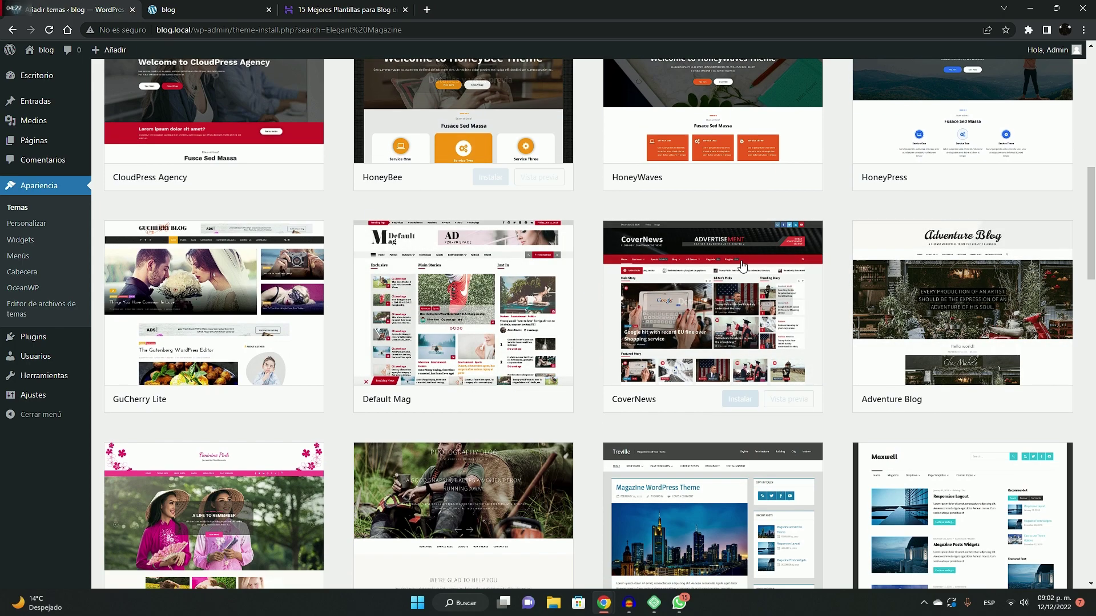
{"action": "scroll", "coordinate": [719, 273], "scroll_direction": "up", "scroll_amount": 7}
Step: Copy the theme name "Hueman" from the Hostinger article and search the WordPress theme catalogue for it
{"action": "left_click", "coordinate": [305, 5]}
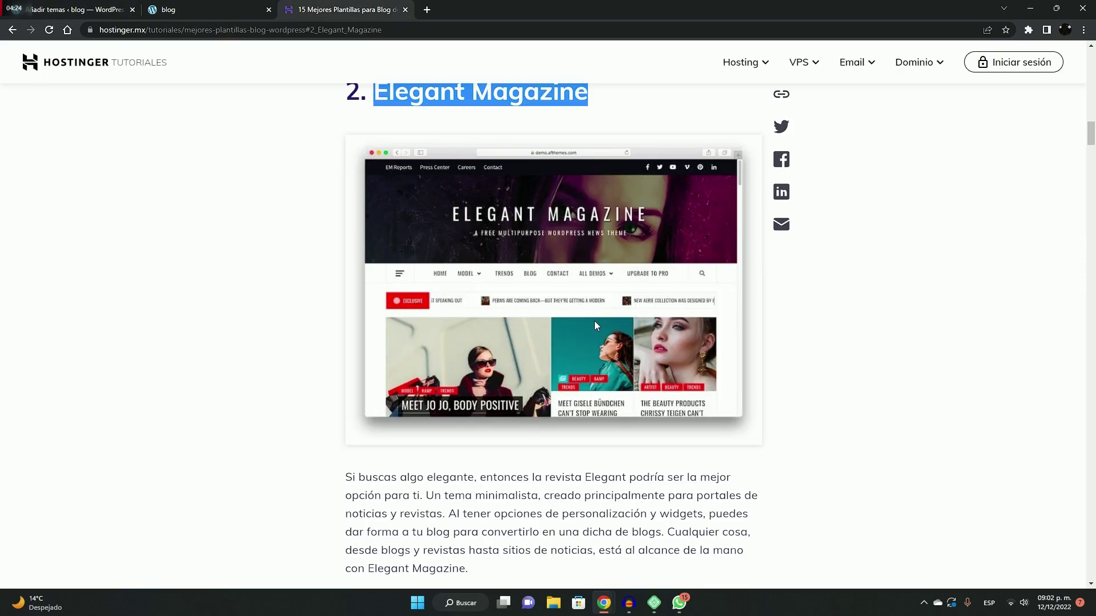
{"action": "scroll", "coordinate": [597, 321], "scroll_direction": "down", "scroll_amount": 6}
{"action": "left_click_drag", "start_coordinate": [508, 288], "coordinate": [381, 283]}
{"action": "key", "text": "ctrl+c"}
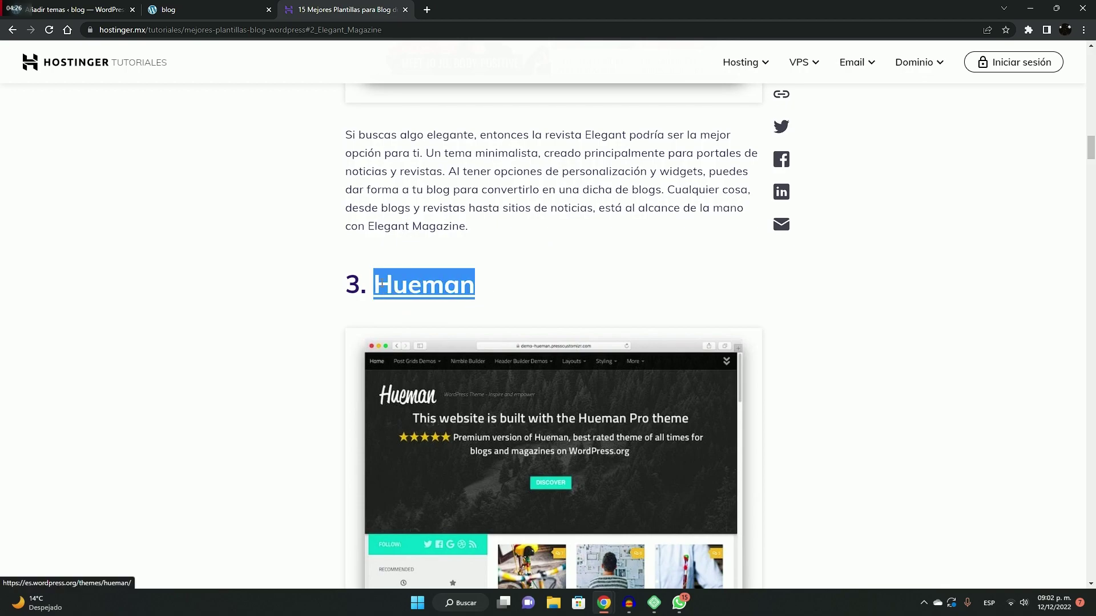
{"action": "left_click", "coordinate": [103, 9]}
{"action": "left_click_drag", "start_coordinate": [1011, 142], "coordinate": [913, 145]}
{"action": "key", "text": "ctrl+v"}
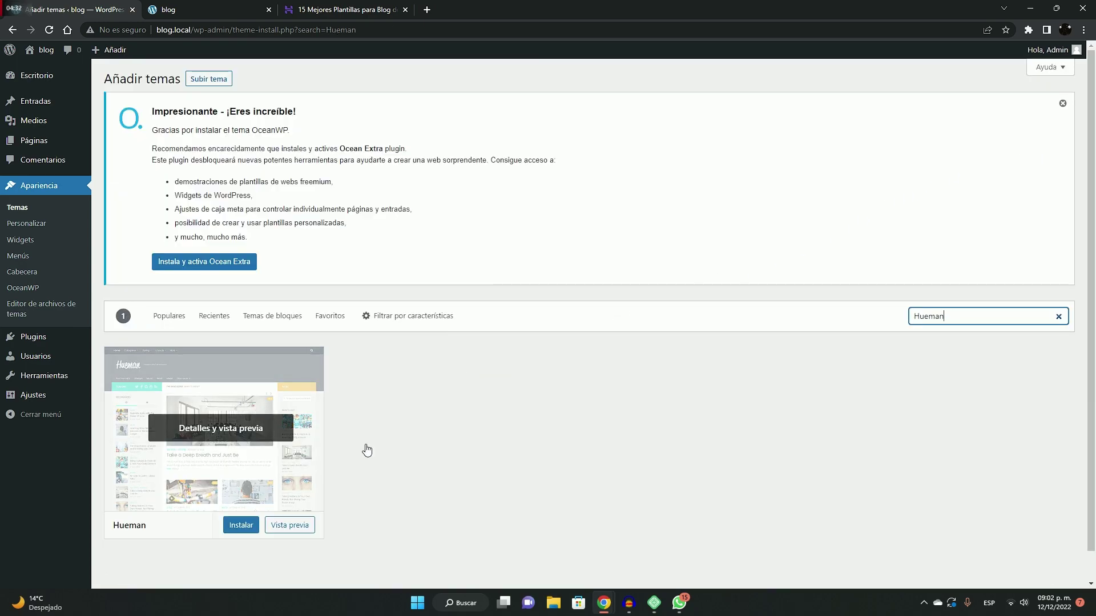
Step: Install and activate the Hueman theme, checking the Maxwell entry in the Hostinger article during the installation
{"action": "left_click", "coordinate": [231, 526]}
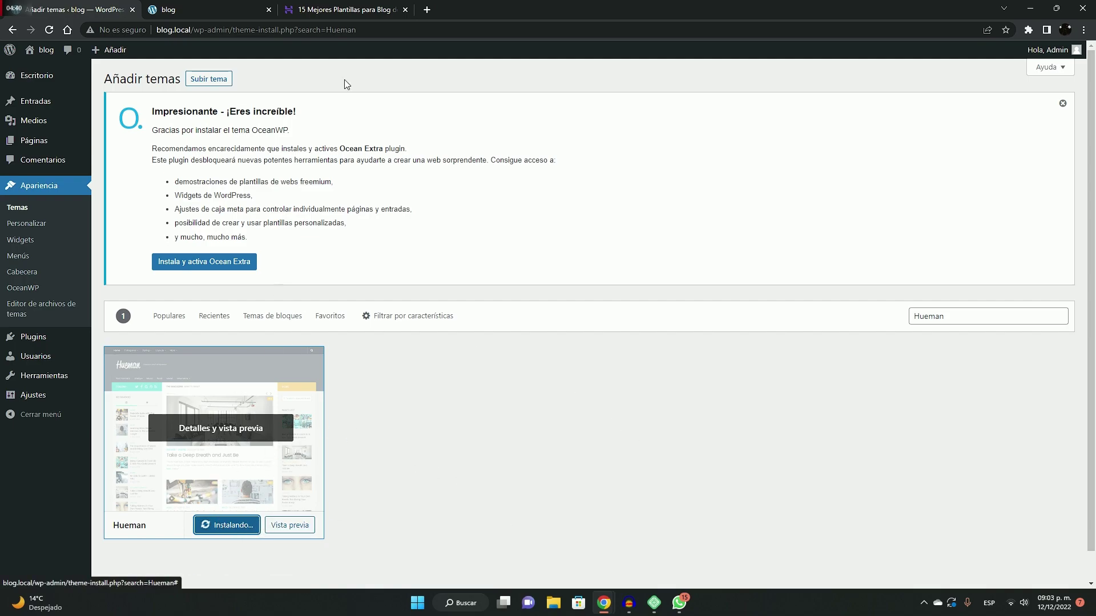
{"action": "left_click", "coordinate": [342, 9]}
{"action": "scroll", "coordinate": [620, 306], "scroll_direction": "down", "scroll_amount": 10}
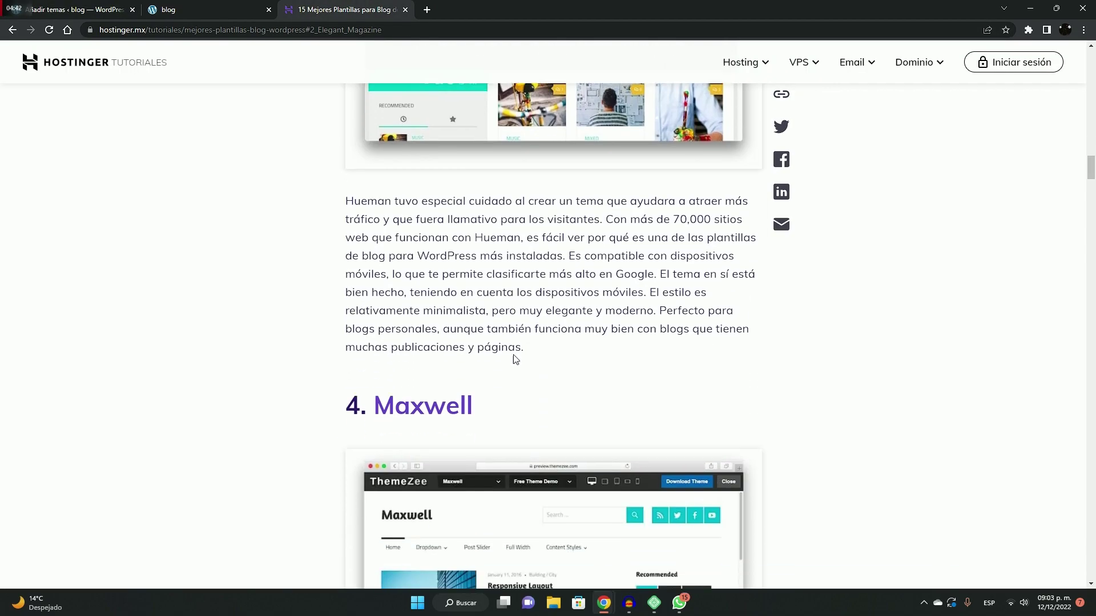
{"action": "scroll", "coordinate": [554, 330], "scroll_direction": "down", "scroll_amount": 1}
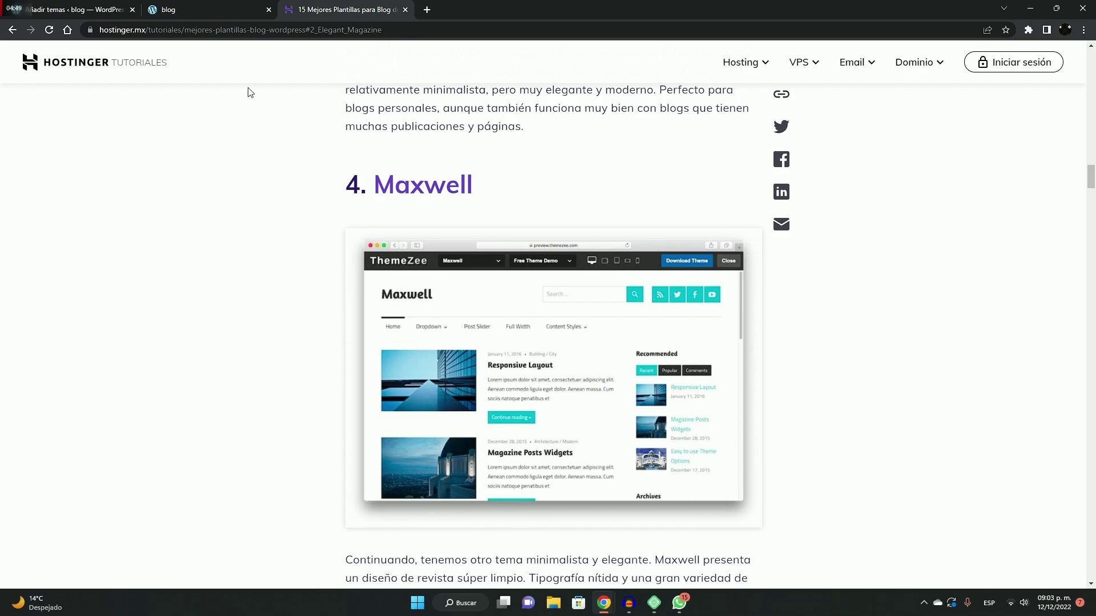
{"action": "left_click", "coordinate": [200, 10]}
{"action": "left_click", "coordinate": [77, 10]}
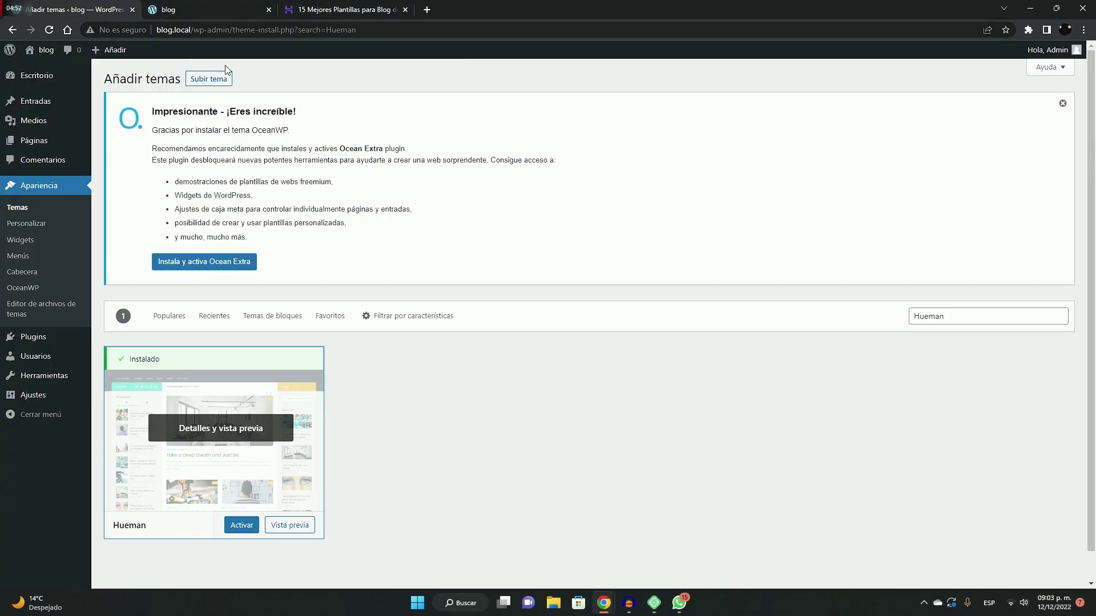
{"action": "left_click", "coordinate": [241, 527]}
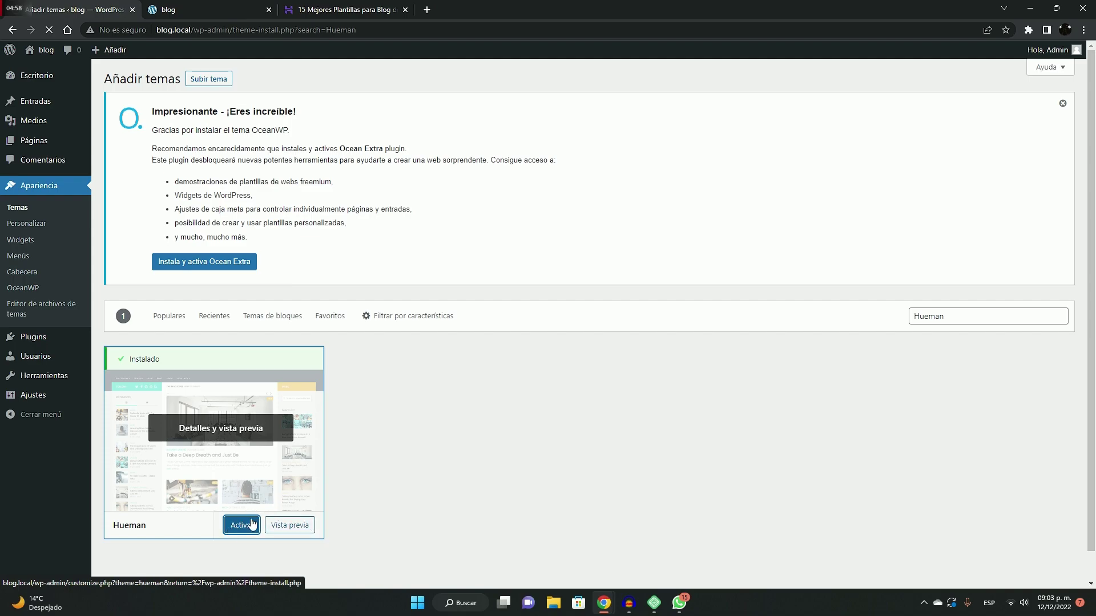
Step: Reload the blog's home page to view the Hueman design and open it in the customizer
{"action": "left_click", "coordinate": [194, 9]}
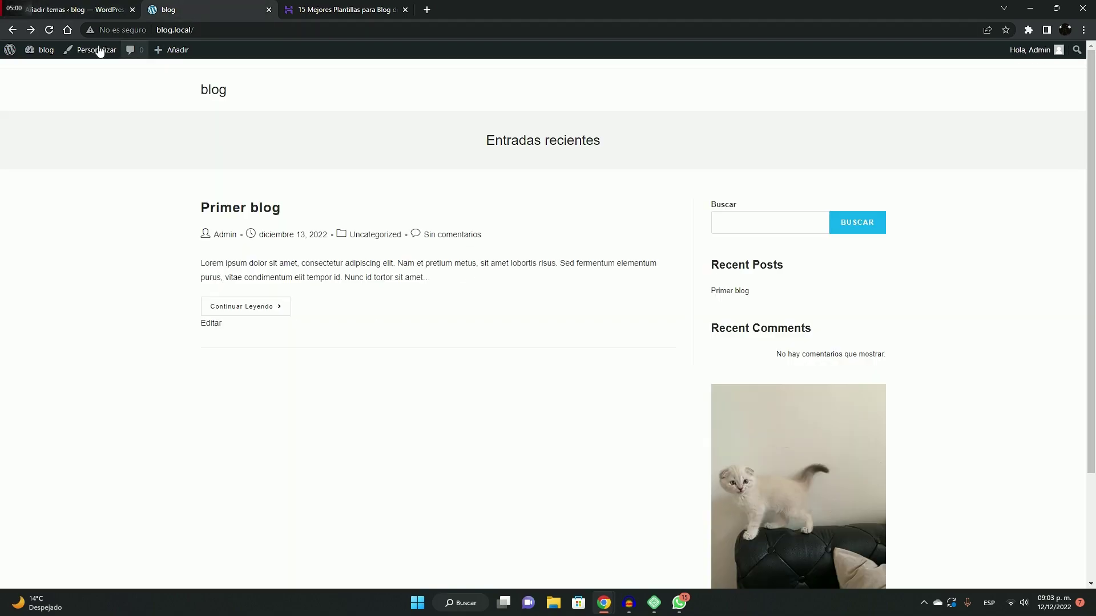
{"action": "left_click", "coordinate": [48, 30]}
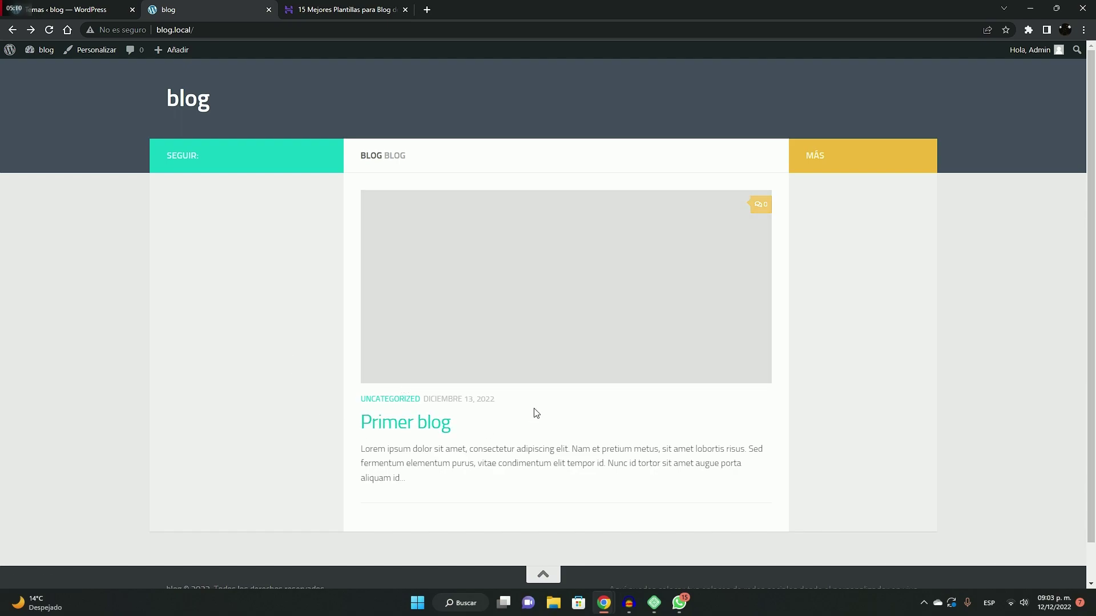
{"action": "left_click", "coordinate": [91, 51]}
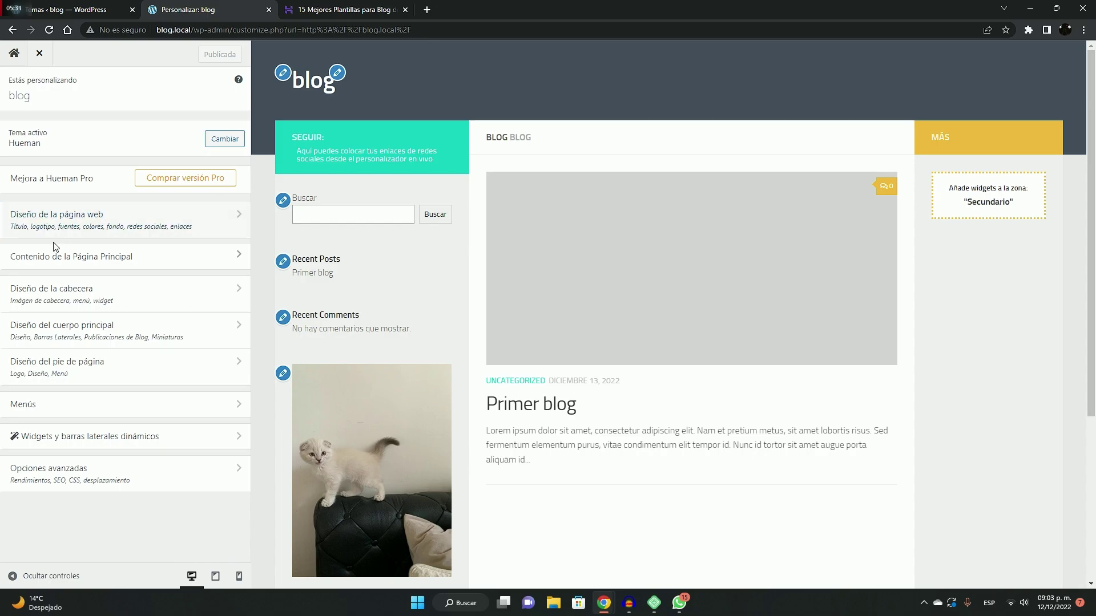
Step: Look through the "Diseño de la página web" section and its site identity settings for title, logo and icon
{"action": "left_click", "coordinate": [144, 226]}
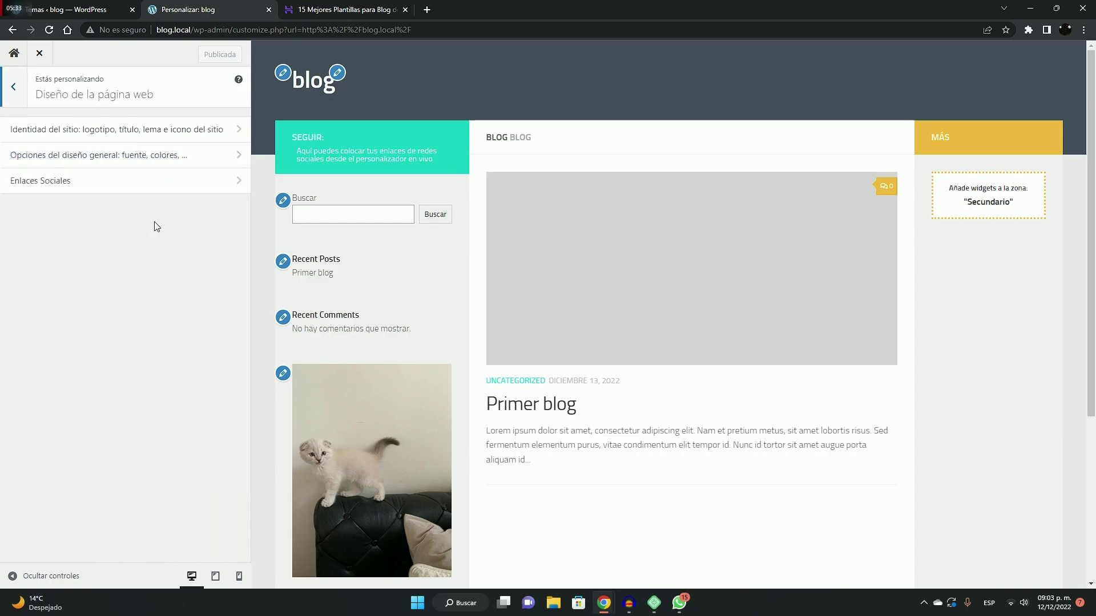
{"action": "left_click", "coordinate": [14, 91]}
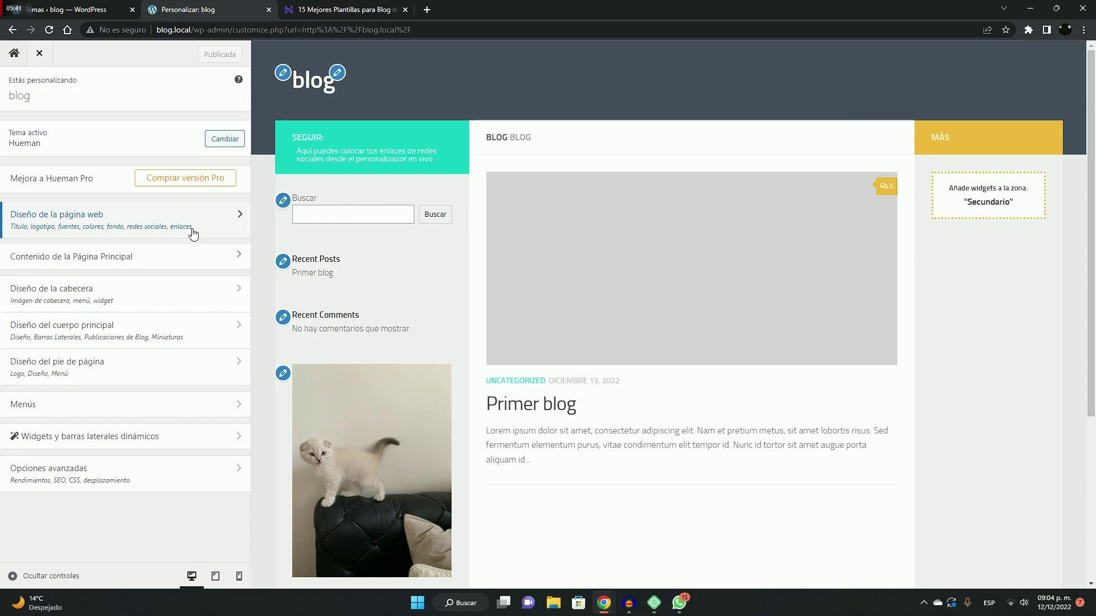
{"action": "left_click", "coordinate": [215, 225]}
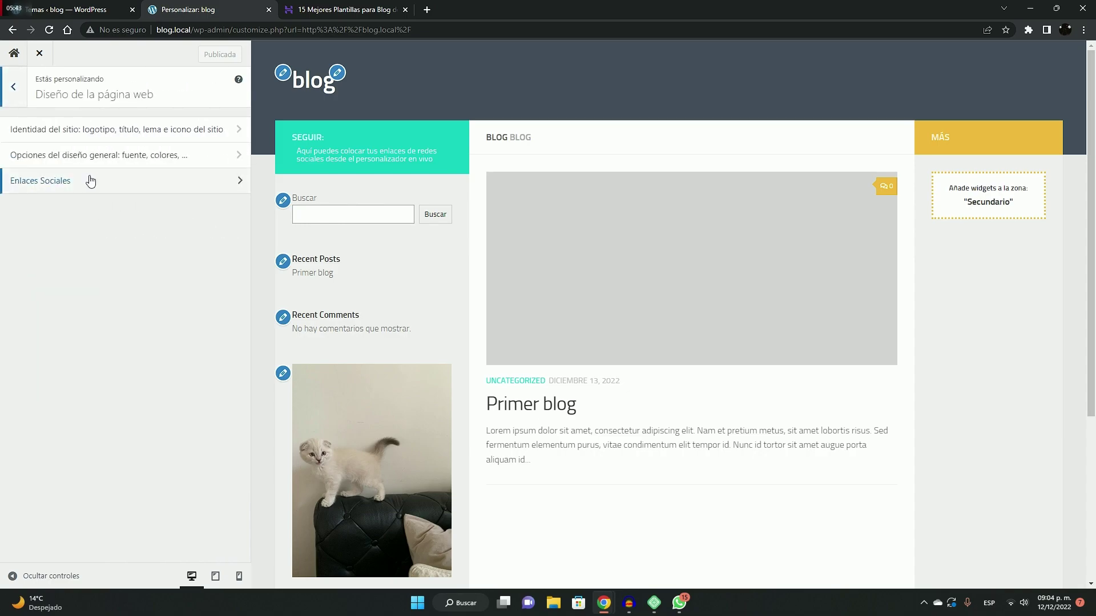
{"action": "left_click", "coordinate": [108, 133]}
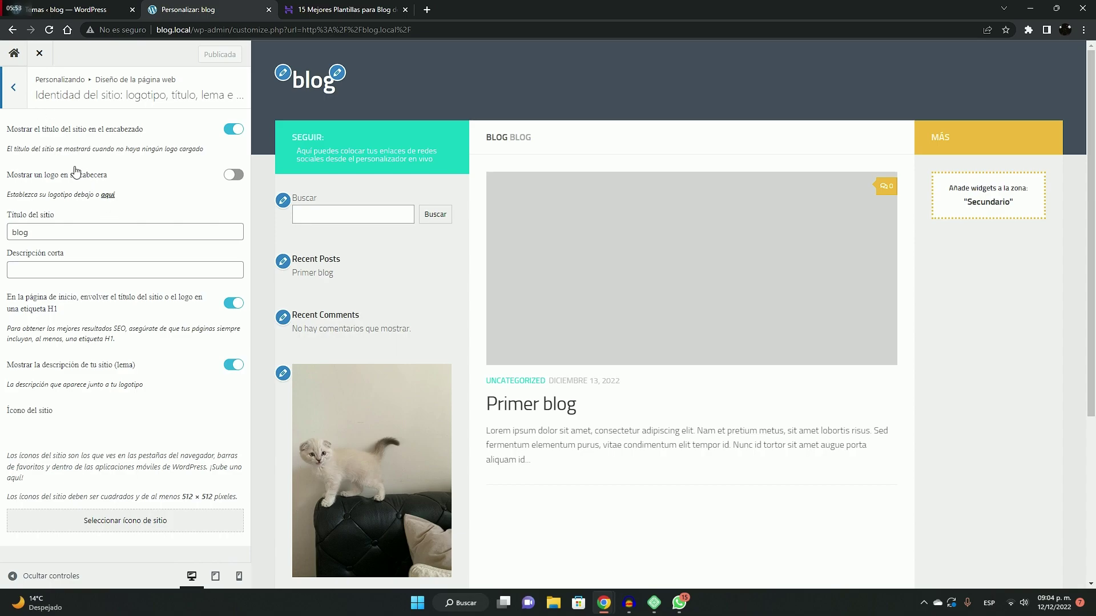
{"action": "left_click", "coordinate": [13, 87]}
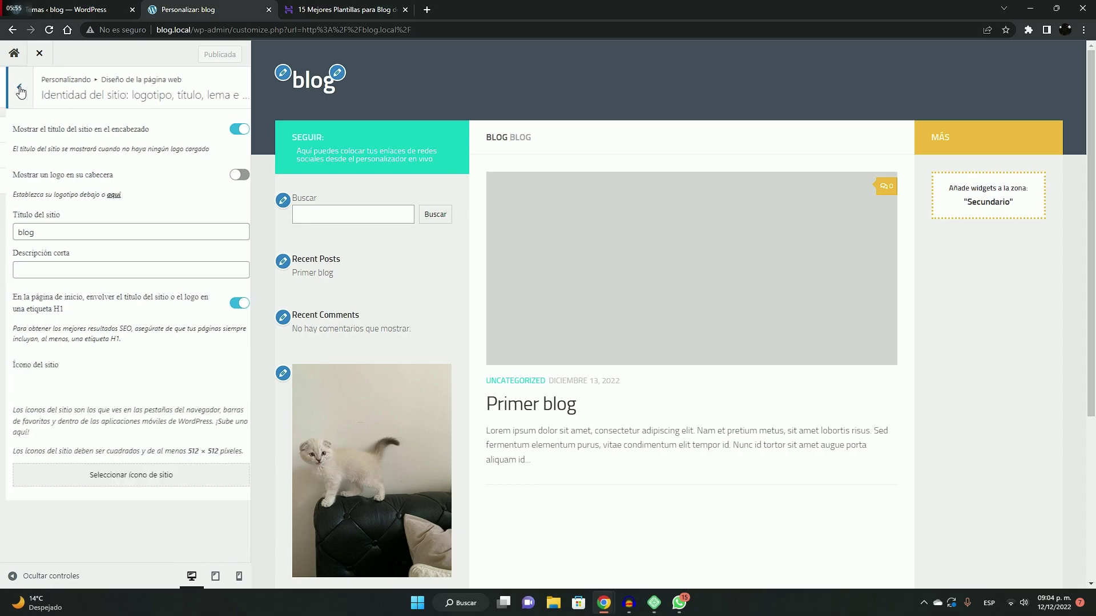
Step: Open the general design options and view the available typography fonts without changing the selection
{"action": "left_click", "coordinate": [162, 163]}
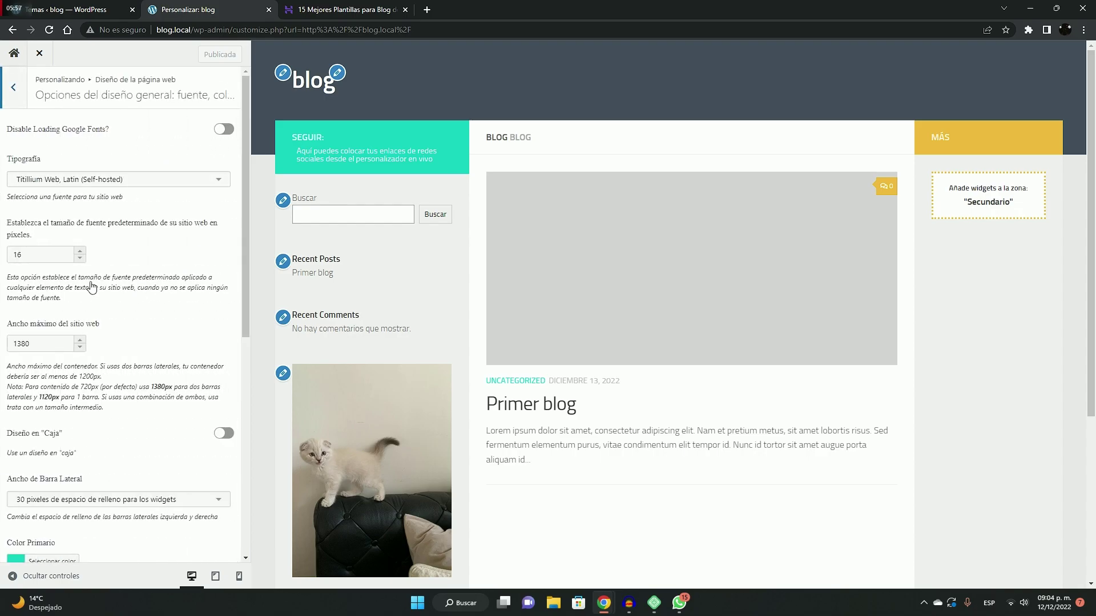
{"action": "left_click", "coordinate": [172, 188]}
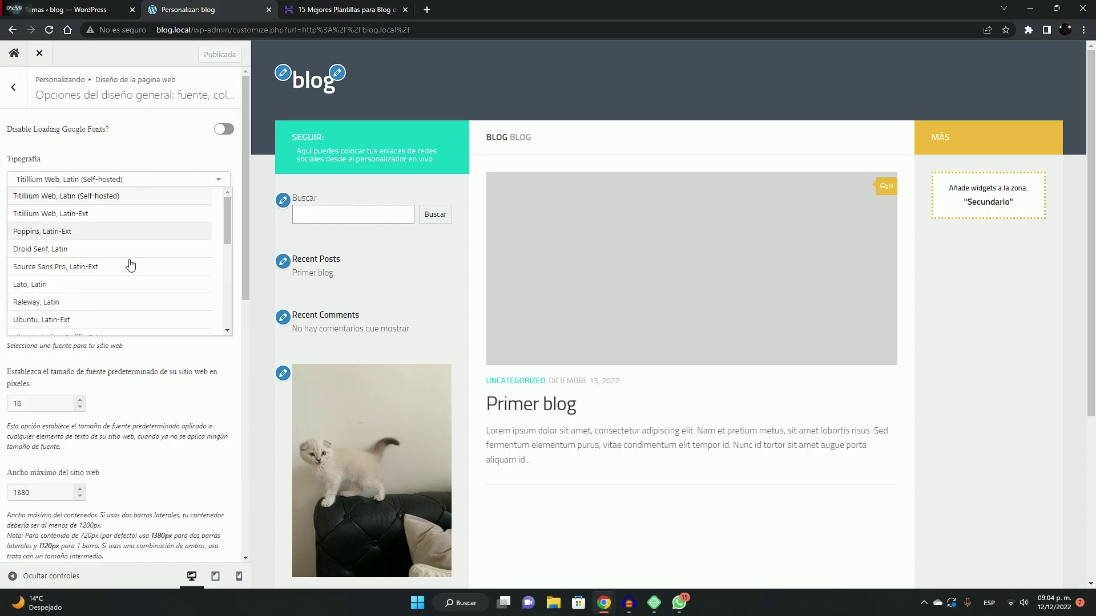
{"action": "left_click", "coordinate": [141, 181]}
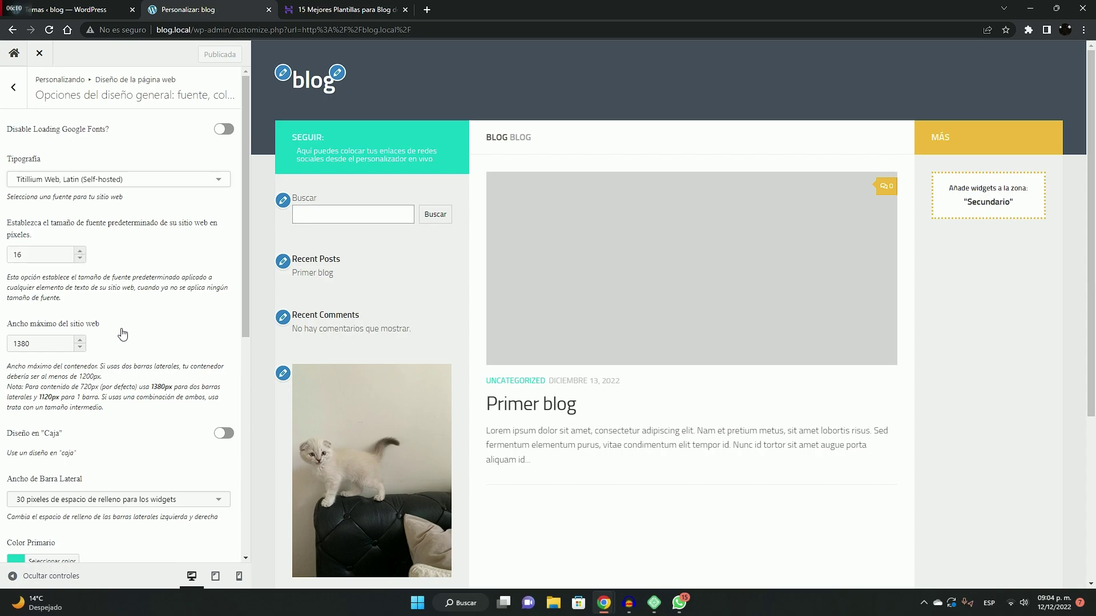
Step: Switch the "Caja" layout on and back off to compare it in the preview
{"action": "scroll", "coordinate": [126, 336], "scroll_direction": "down", "scroll_amount": 1}
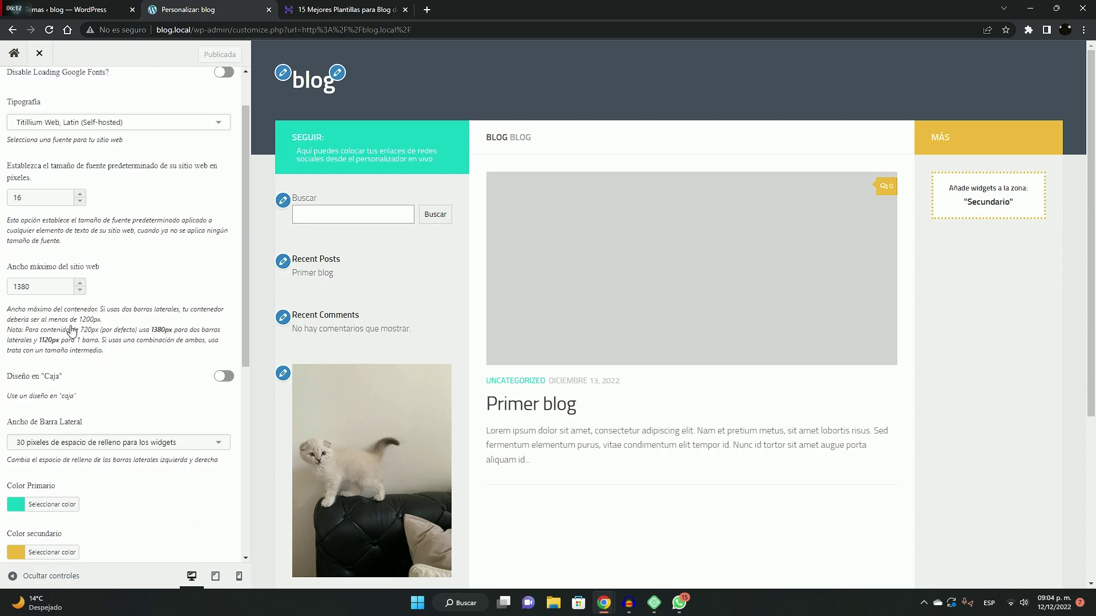
{"action": "left_click", "coordinate": [223, 376]}
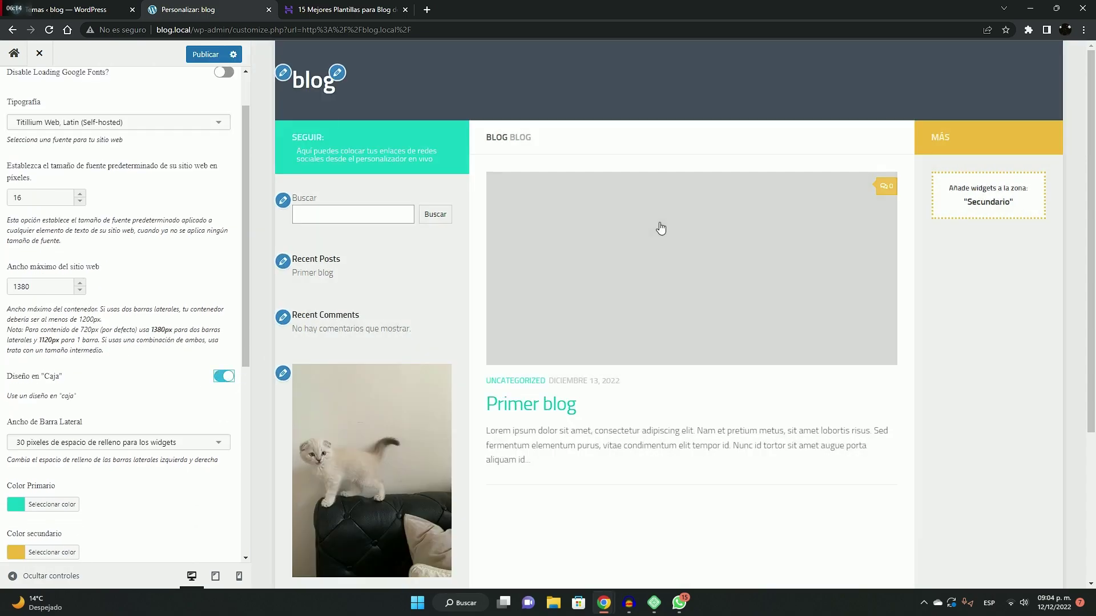
{"action": "left_click", "coordinate": [223, 376]}
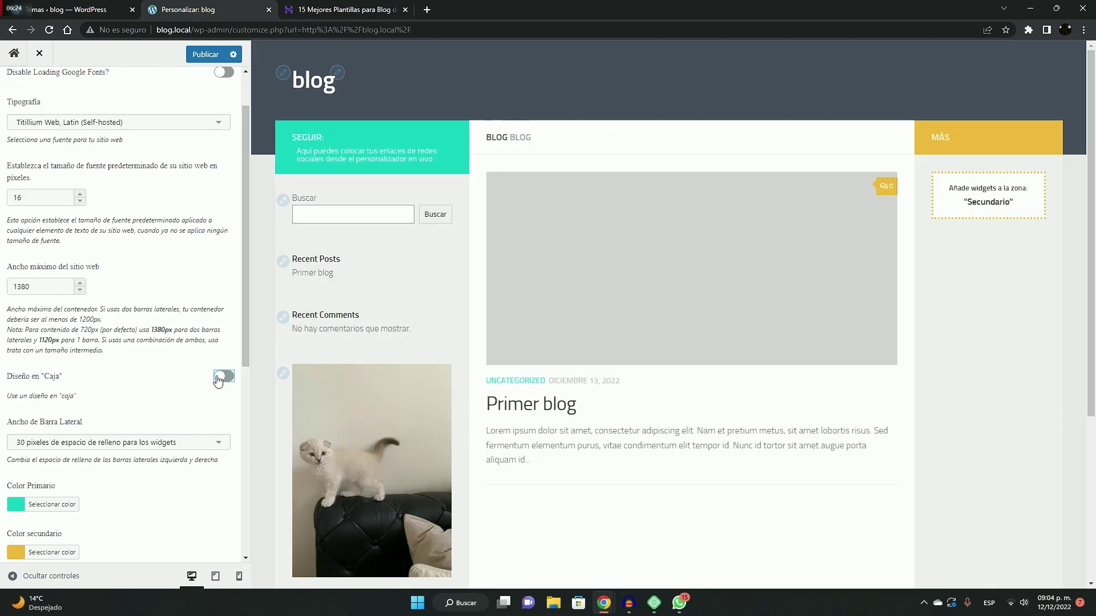
Step: Inspect the page preview down to the footer, review the remaining general design options, and return to the main customizer sections
{"action": "scroll", "coordinate": [456, 294], "scroll_direction": "down", "scroll_amount": 3}
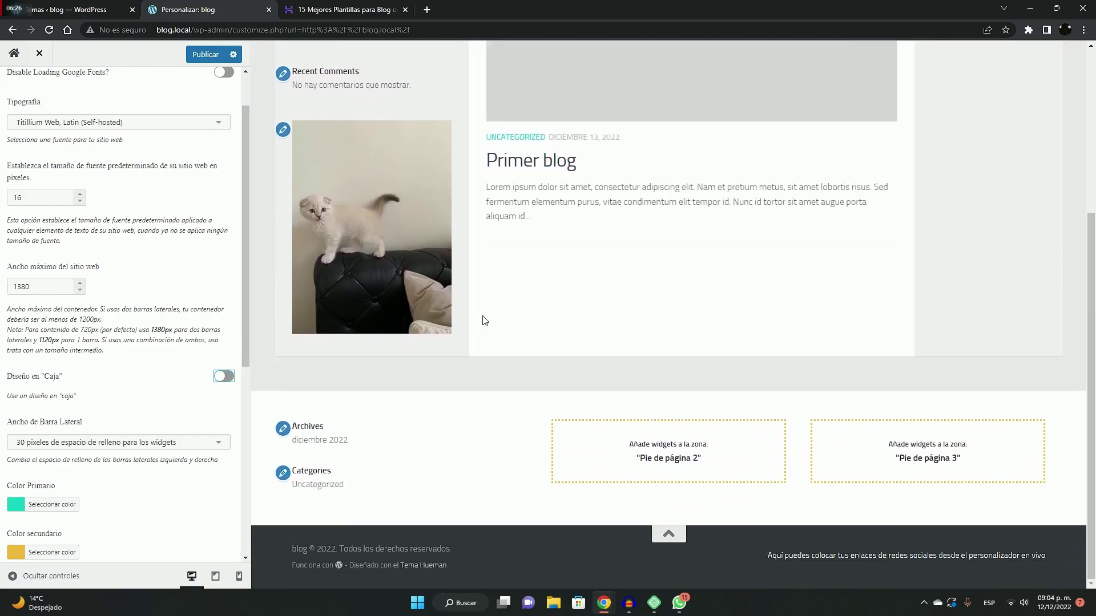
{"action": "scroll", "coordinate": [457, 308], "scroll_direction": "up", "scroll_amount": 5}
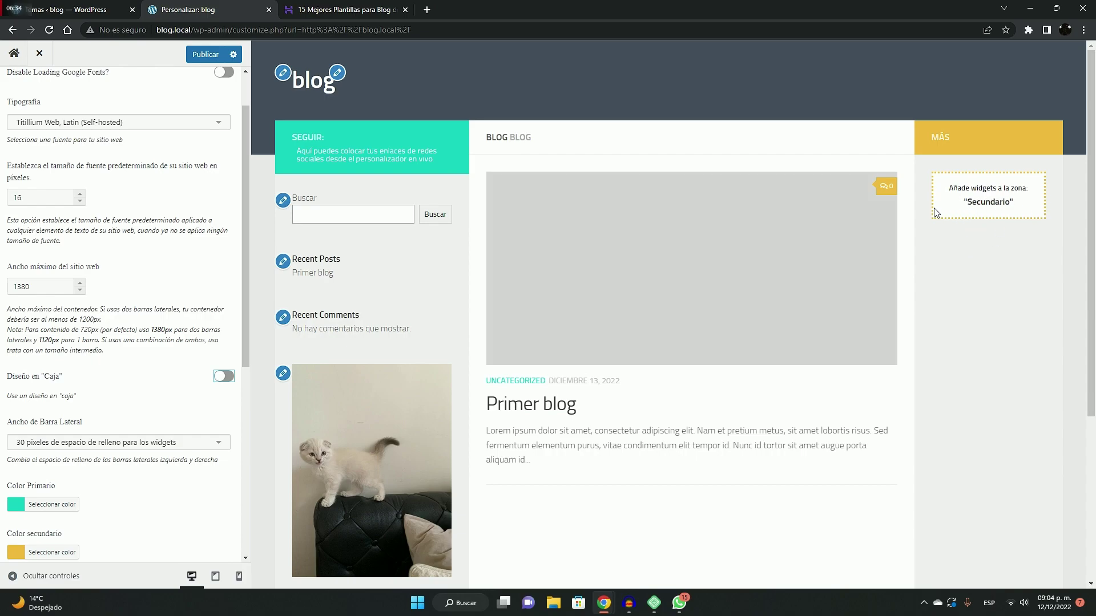
{"action": "scroll", "coordinate": [81, 358], "scroll_direction": "down", "scroll_amount": 3}
{"action": "scroll", "coordinate": [86, 354], "scroll_direction": "down", "scroll_amount": 3}
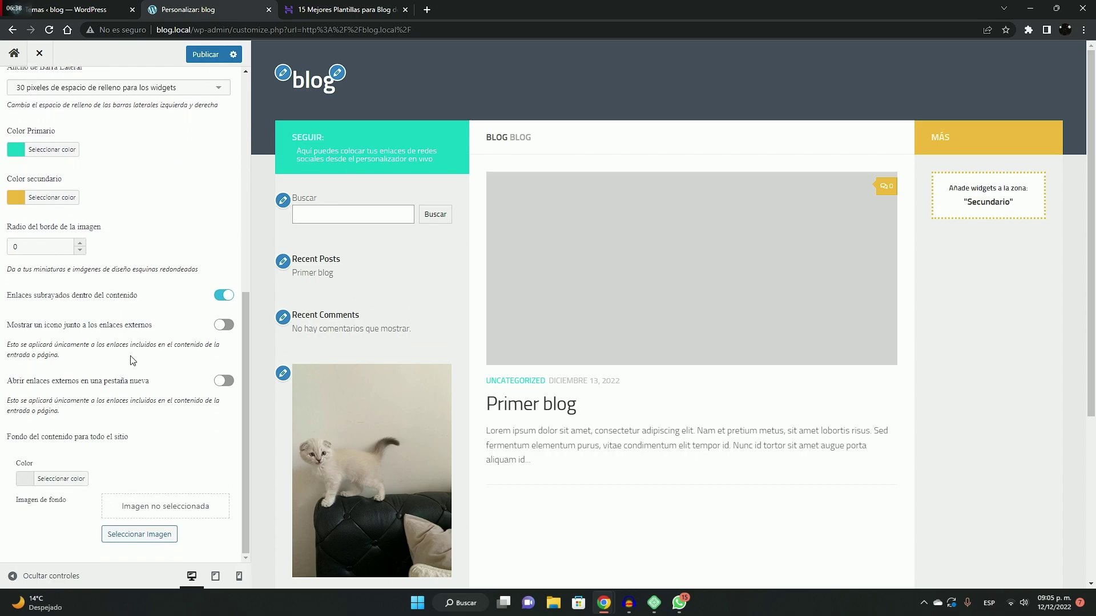
{"action": "scroll", "coordinate": [12, 80], "scroll_direction": "up", "scroll_amount": 6}
{"action": "left_click", "coordinate": [12, 83]}
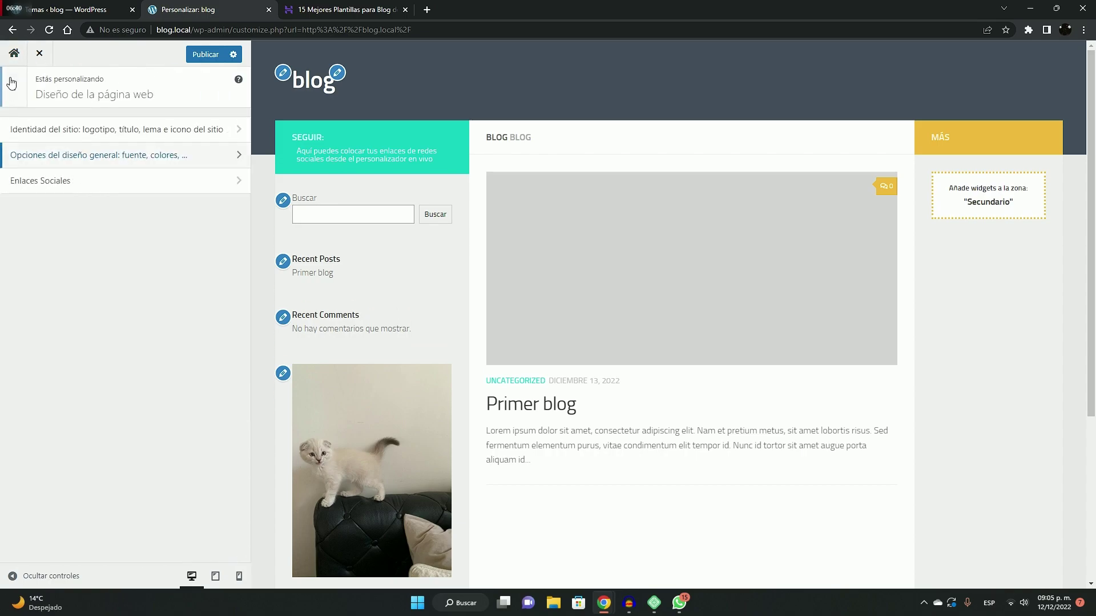
{"action": "left_click", "coordinate": [12, 84]}
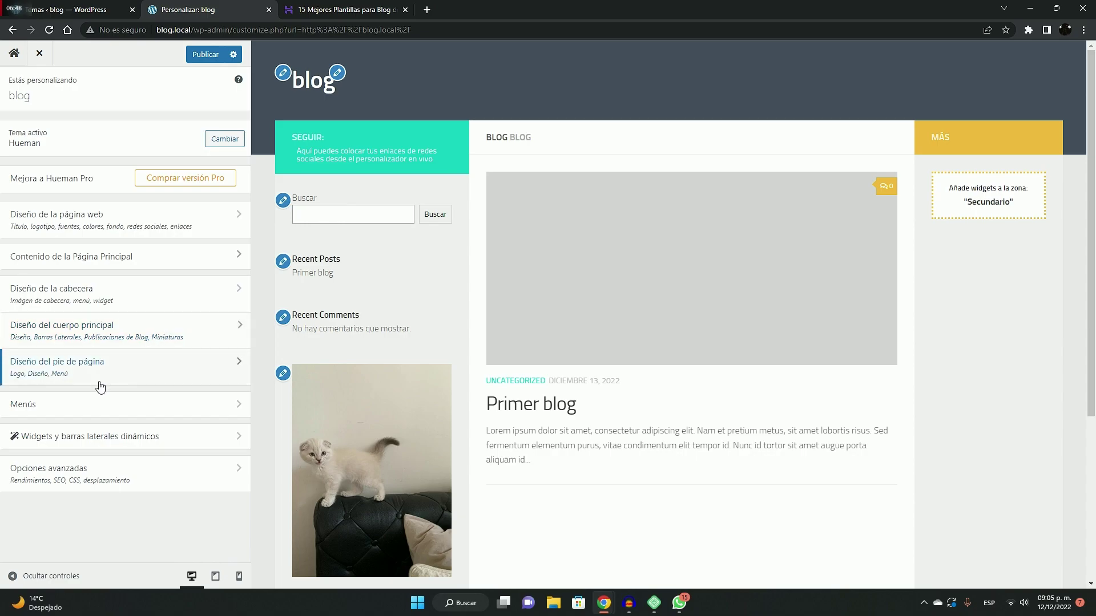
Step: Open the dynamic widgets and sidebars section and inspect the blocks in the "Primario" widget zone
{"action": "left_click", "coordinate": [180, 450]}
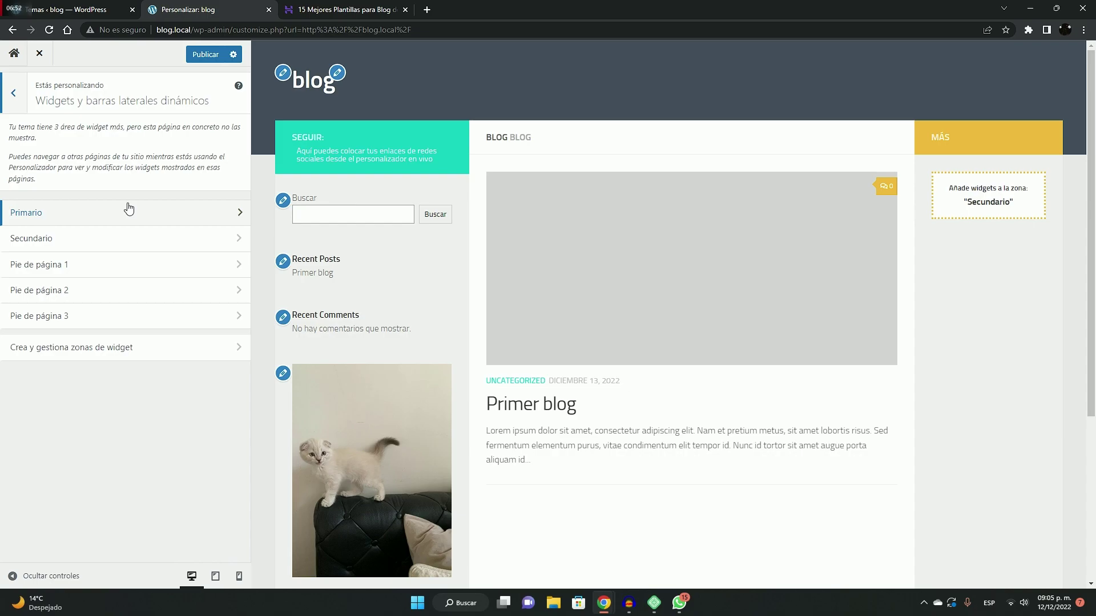
{"action": "left_click", "coordinate": [75, 220]}
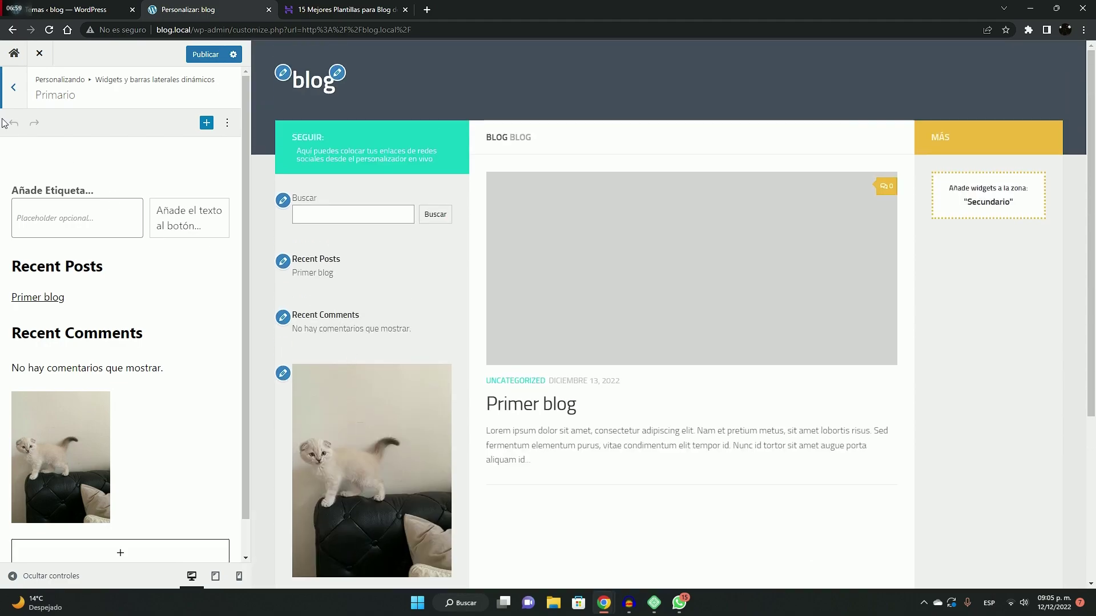
{"action": "left_click", "coordinate": [13, 87]}
Step: Add a Columns block with the 33 / 33 / 33 layout to the "Secundario" widget zone
{"action": "left_click", "coordinate": [88, 239]}
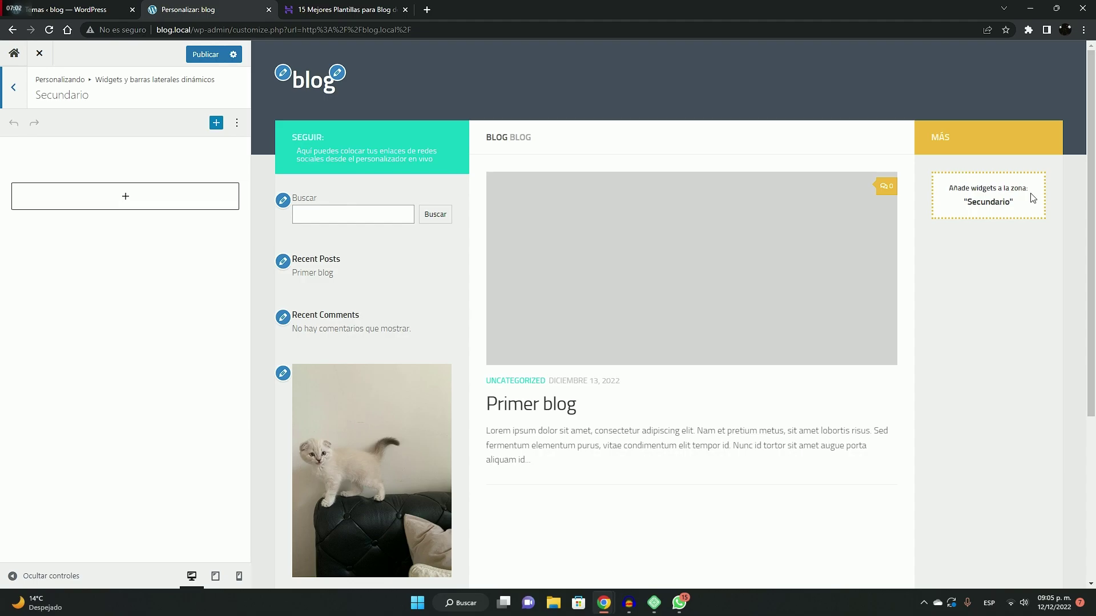
{"action": "left_click", "coordinate": [165, 188]}
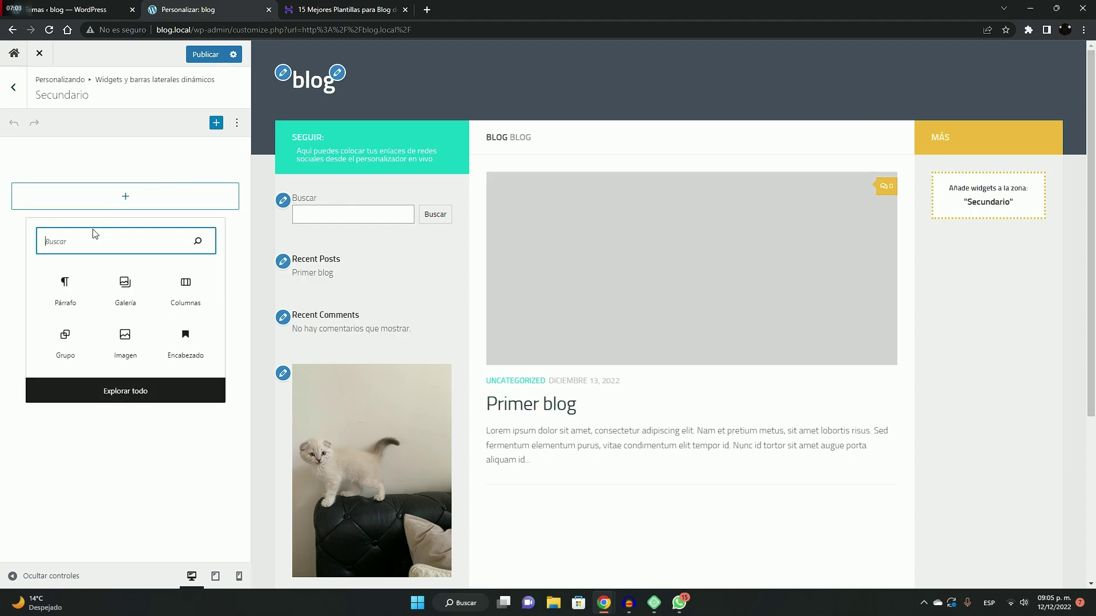
{"action": "left_click", "coordinate": [176, 292]}
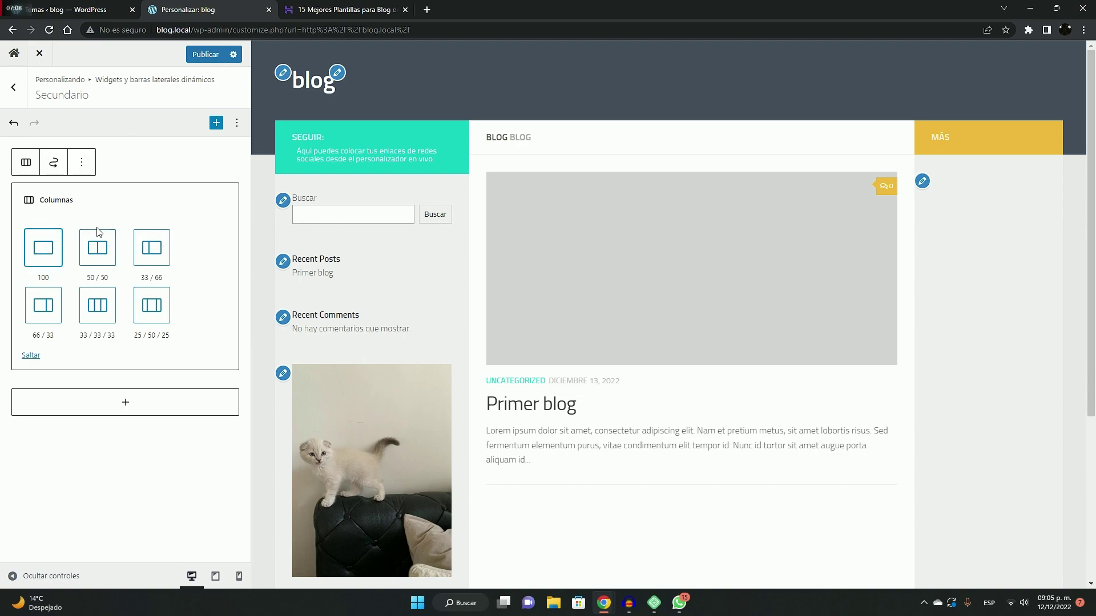
{"action": "left_click", "coordinate": [97, 313]}
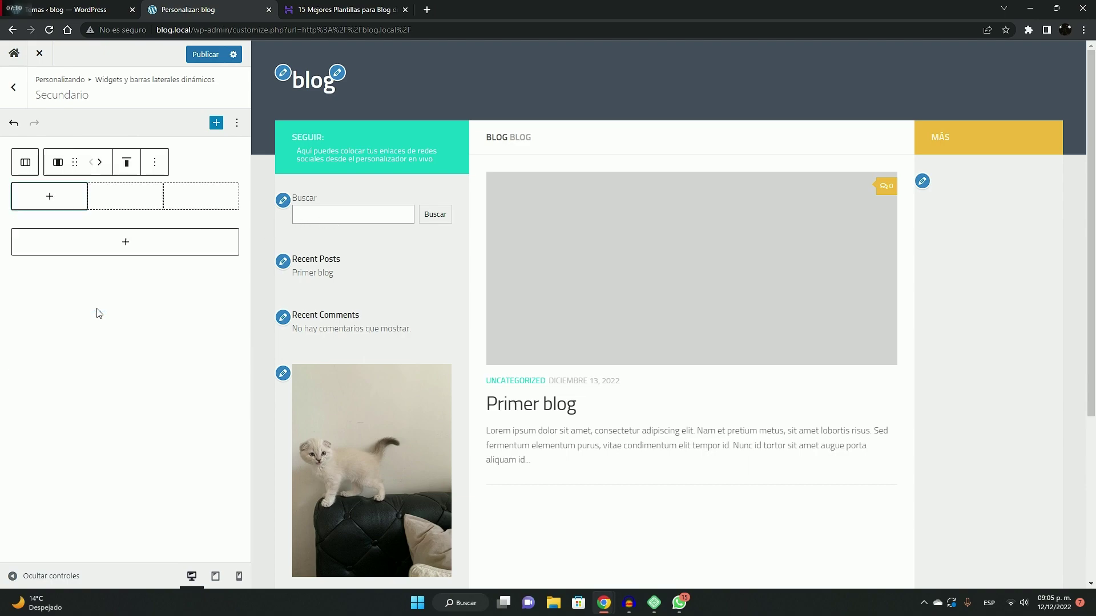
Step: Try a social icons block (Íconos sociales) in the first column of the "Secundario" widget zone and remove it again
{"action": "left_click", "coordinate": [47, 197]}
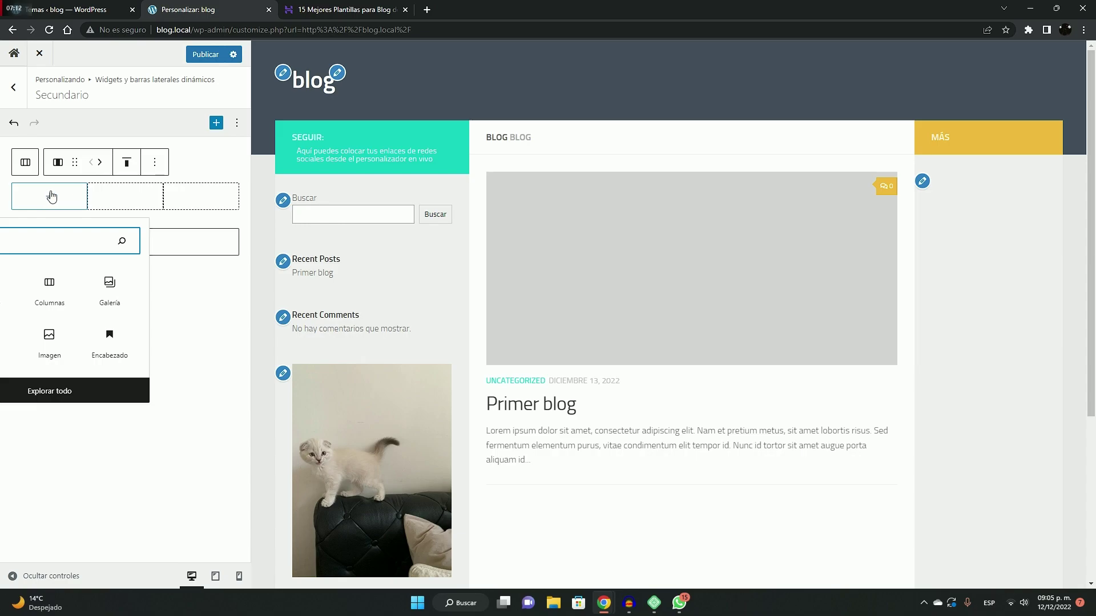
{"action": "left_click", "coordinate": [89, 389]}
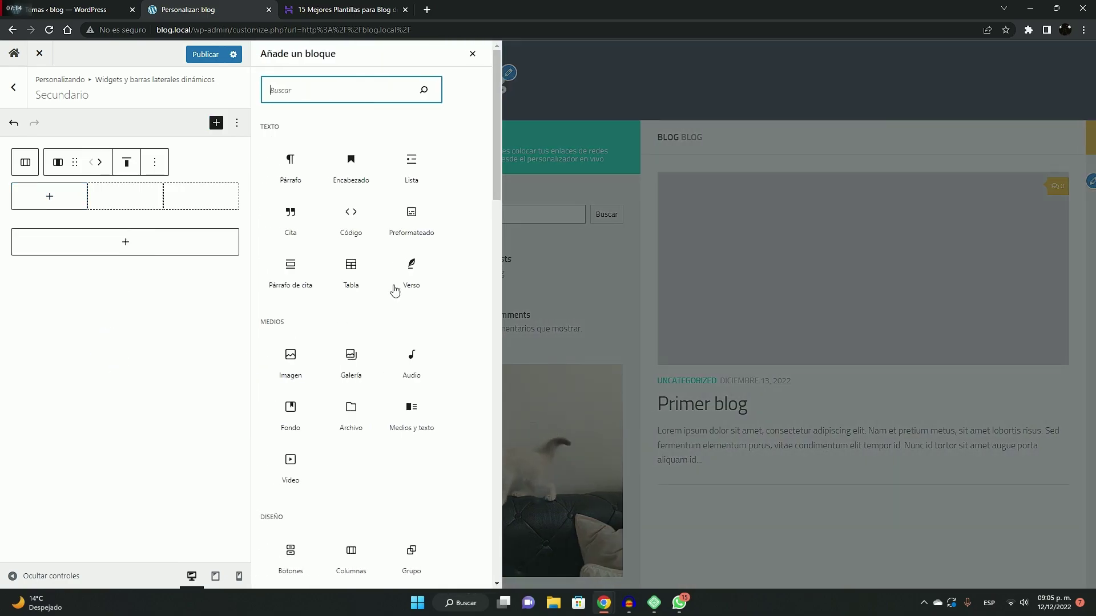
{"action": "scroll", "coordinate": [371, 242], "scroll_direction": "down", "scroll_amount": 1}
{"action": "scroll", "coordinate": [371, 242], "scroll_direction": "down", "scroll_amount": 5}
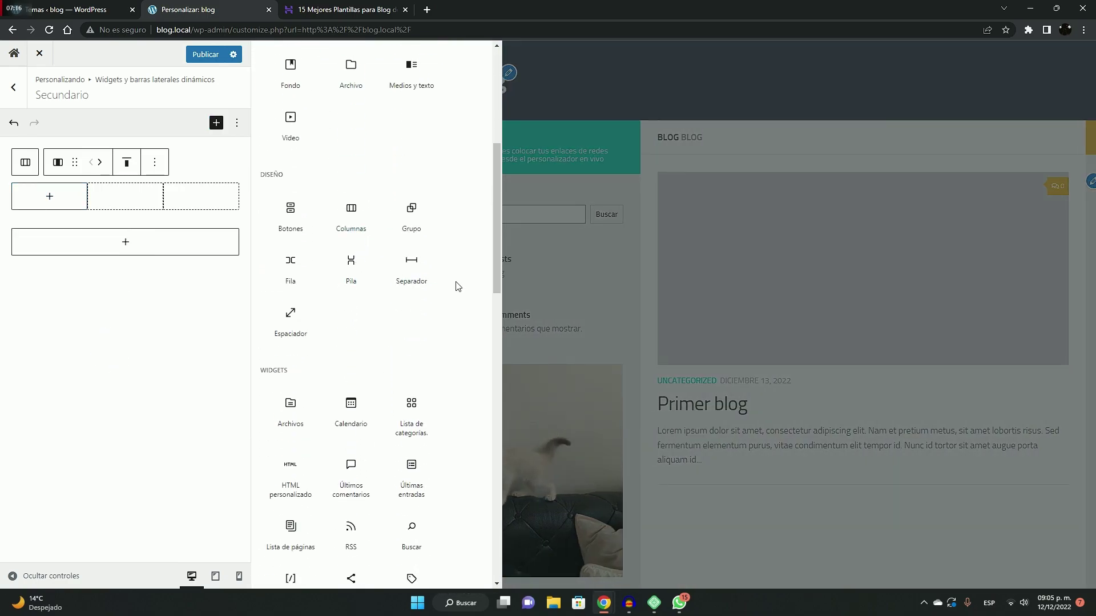
{"action": "scroll", "coordinate": [393, 313], "scroll_direction": "down", "scroll_amount": 4}
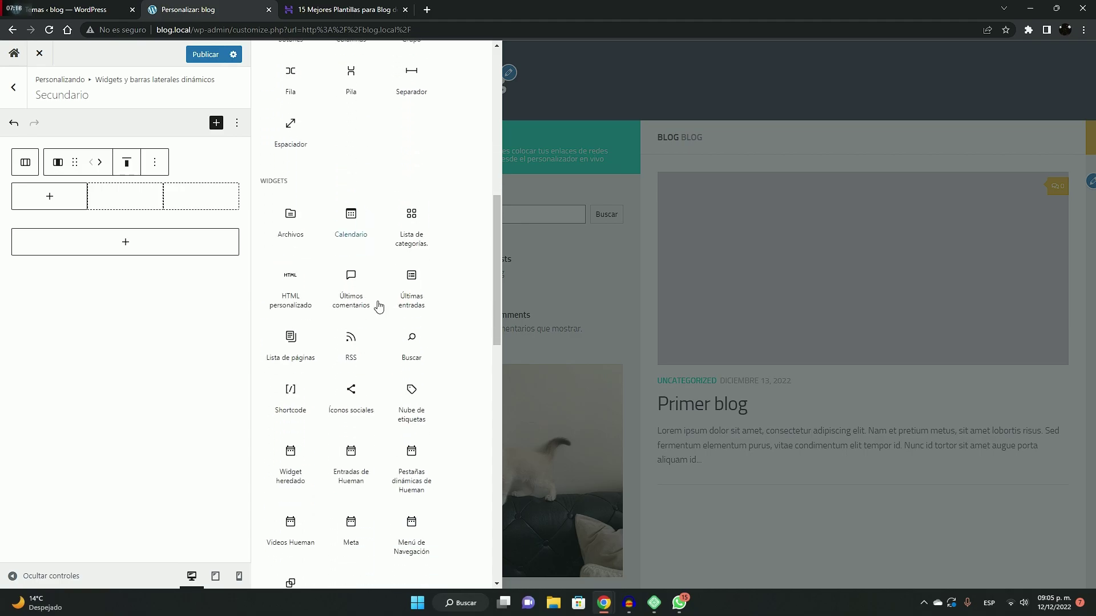
{"action": "left_click", "coordinate": [349, 353]}
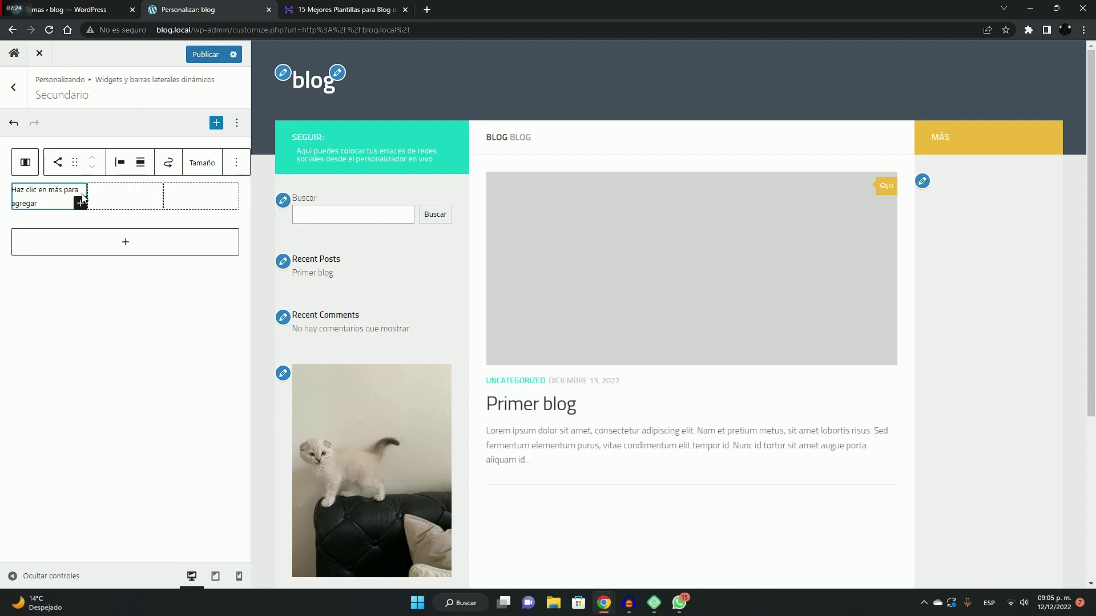
{"action": "left_click", "coordinate": [236, 163]}
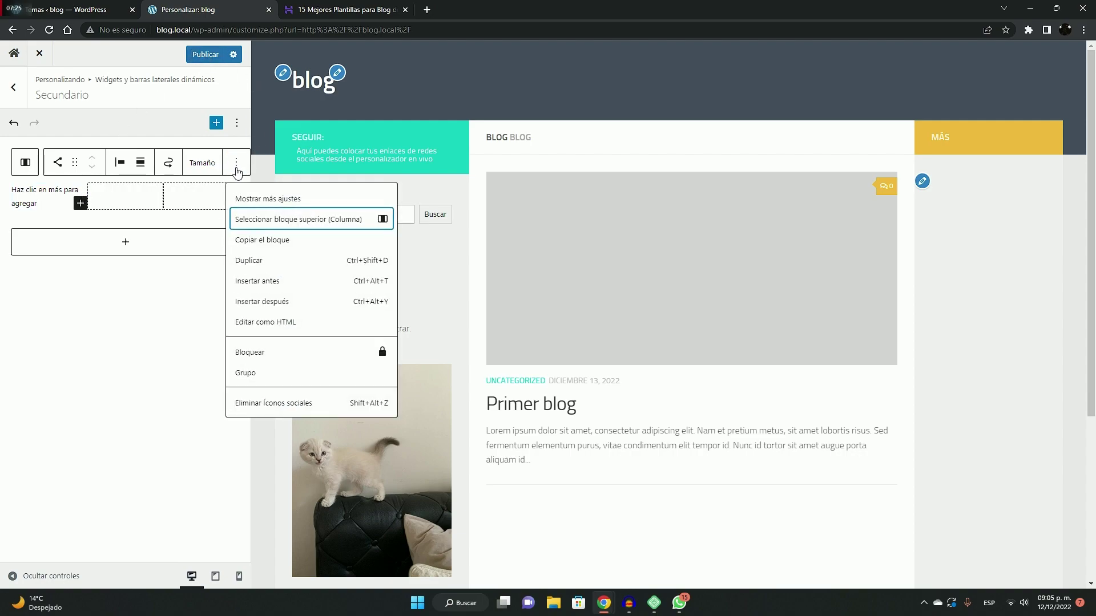
{"action": "left_click", "coordinate": [272, 403]}
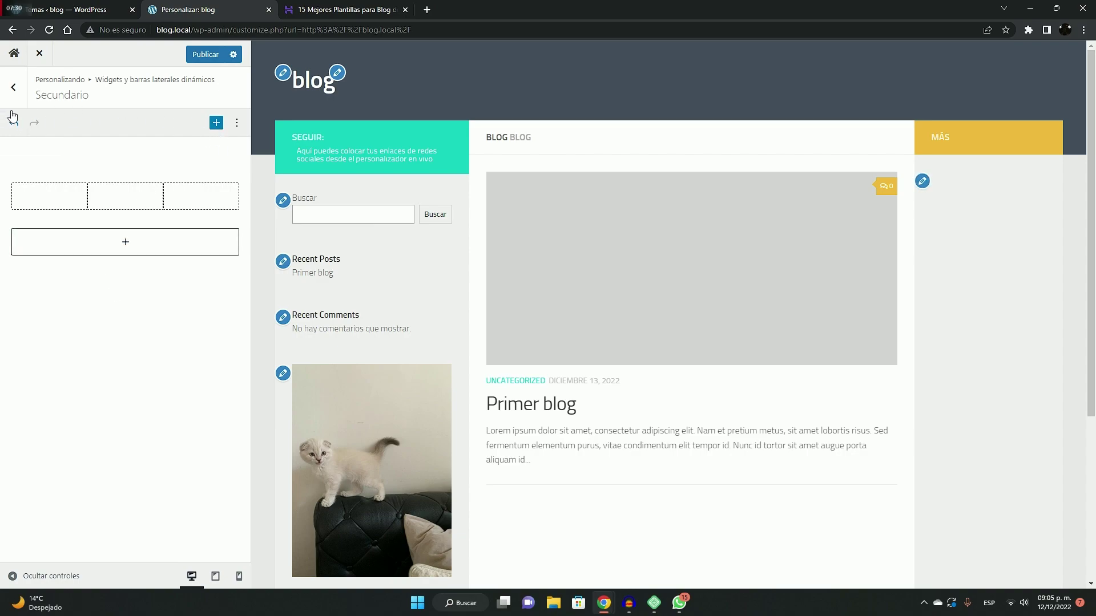
Step: Delete all three columns inside the Columns block of the "Secundario" widget zone
{"action": "left_click", "coordinate": [52, 194]}
{"action": "left_click", "coordinate": [154, 162]}
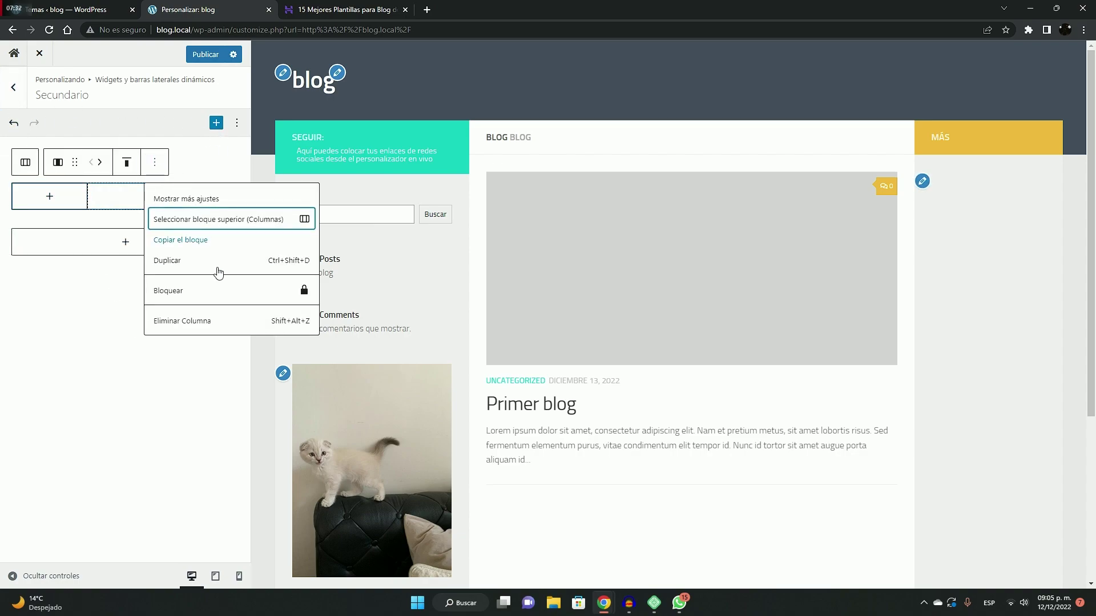
{"action": "left_click", "coordinate": [208, 317]}
{"action": "left_click", "coordinate": [103, 196]}
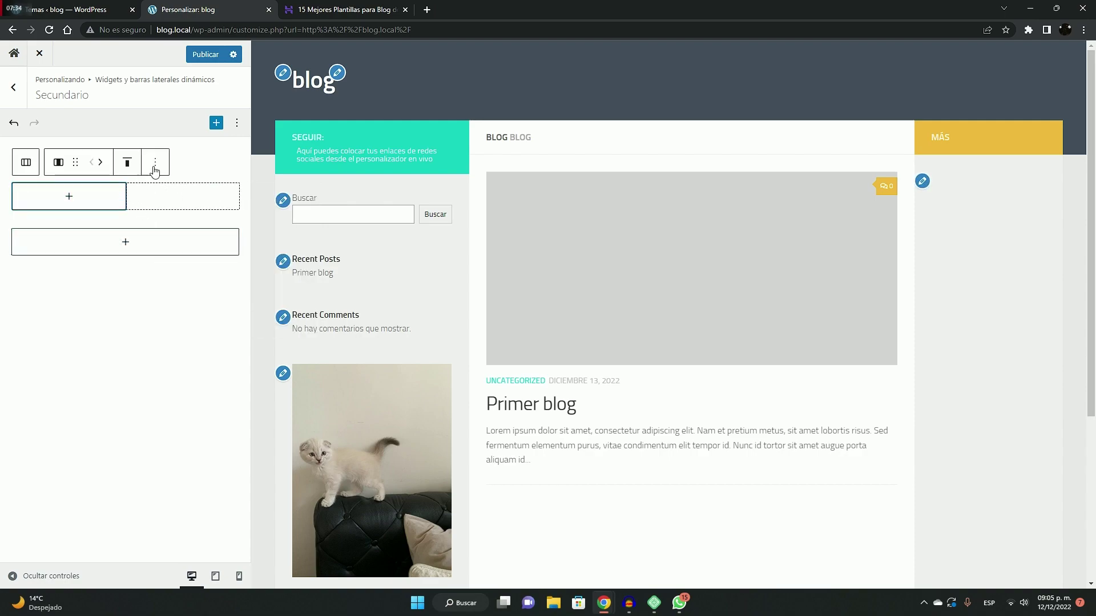
{"action": "left_click", "coordinate": [155, 162]}
{"action": "left_click", "coordinate": [204, 315]}
{"action": "left_click", "coordinate": [78, 196]}
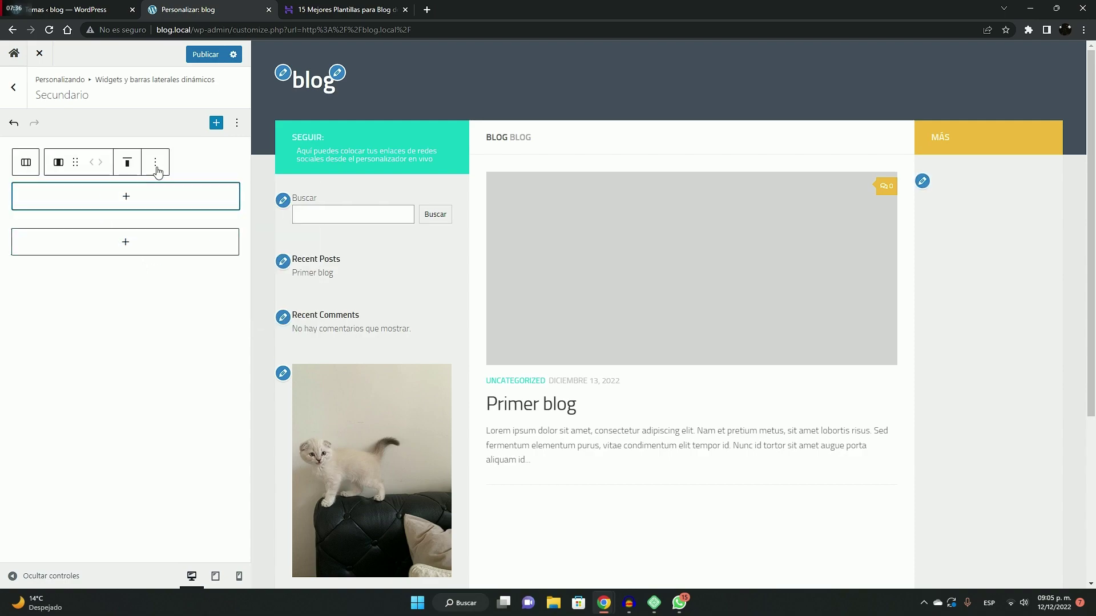
{"action": "left_click", "coordinate": [154, 162]}
{"action": "left_click", "coordinate": [198, 321]}
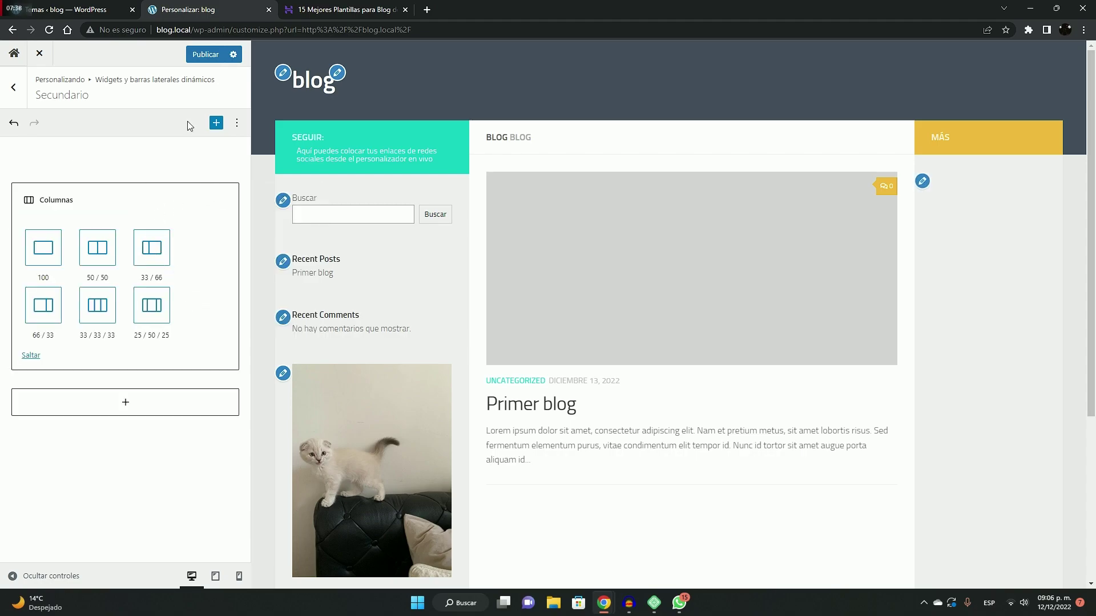
Step: Publish the Hueman customizations, exit the customizer and look over the live blog page
{"action": "left_click", "coordinate": [224, 53]}
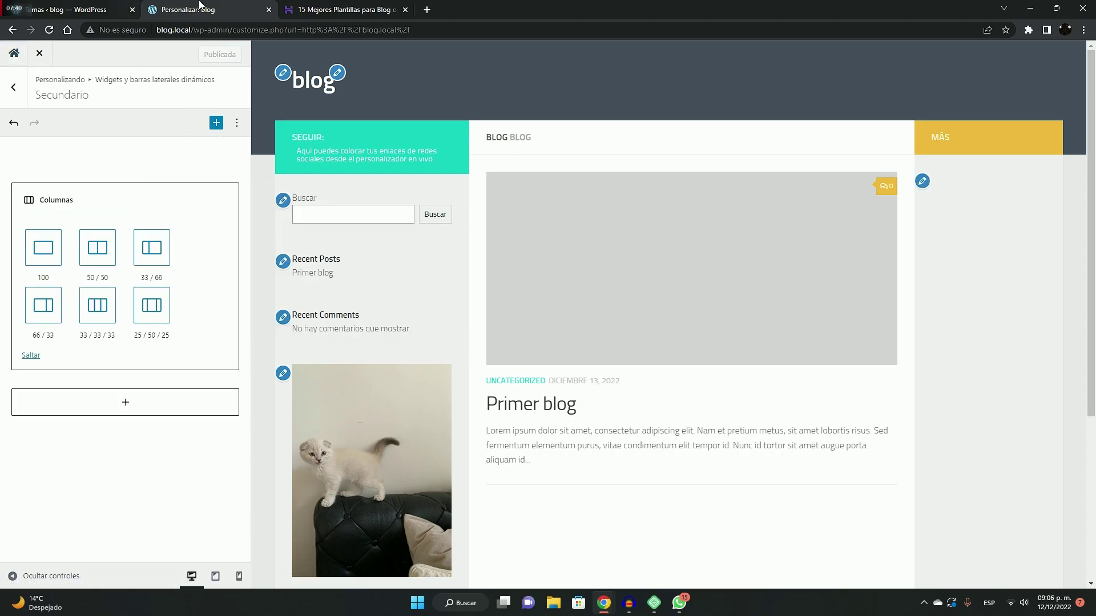
{"action": "left_click", "coordinate": [39, 53]}
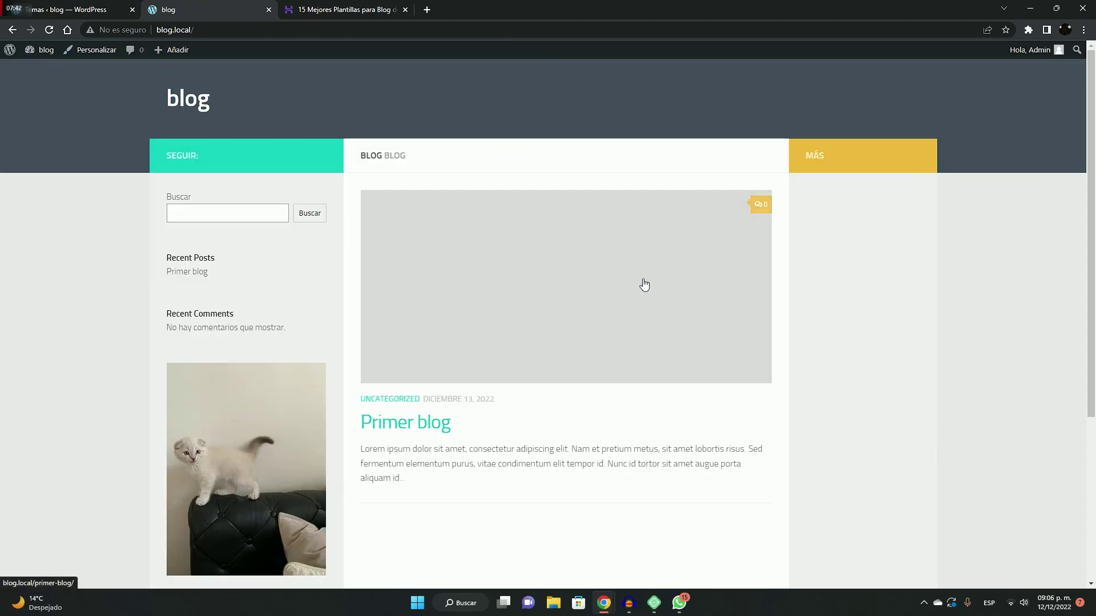
{"action": "scroll", "coordinate": [464, 281], "scroll_direction": "down", "scroll_amount": 4}
{"action": "scroll", "coordinate": [406, 325], "scroll_direction": "up", "scroll_amount": 2}
{"action": "scroll", "coordinate": [321, 297], "scroll_direction": "up", "scroll_amount": 2}
Step: Copy the theme name "Maxwell" from the fourth entry of the Hostinger blog themes article
{"action": "left_click", "coordinate": [328, 9]}
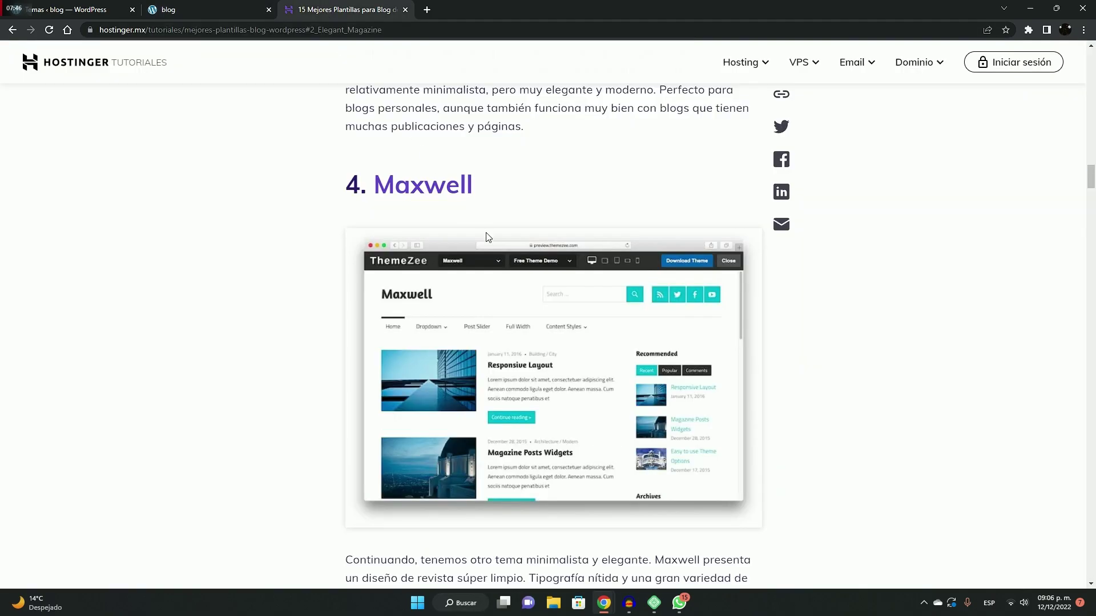
{"action": "left_click_drag", "start_coordinate": [496, 177], "coordinate": [376, 183]}
{"action": "key", "text": "ctrl+c"}
{"action": "right_click", "coordinate": [402, 182]}
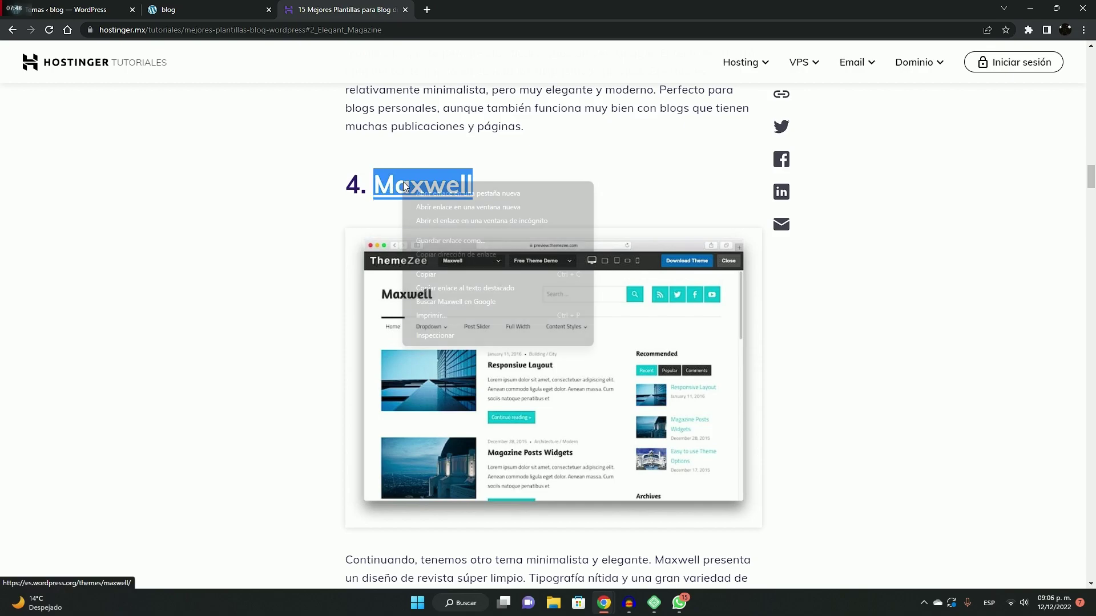
{"action": "left_click", "coordinate": [443, 255]}
Step: Open the page for adding new WordPress themes and search for "Maxwell" using the copied name
{"action": "left_click", "coordinate": [87, 7]}
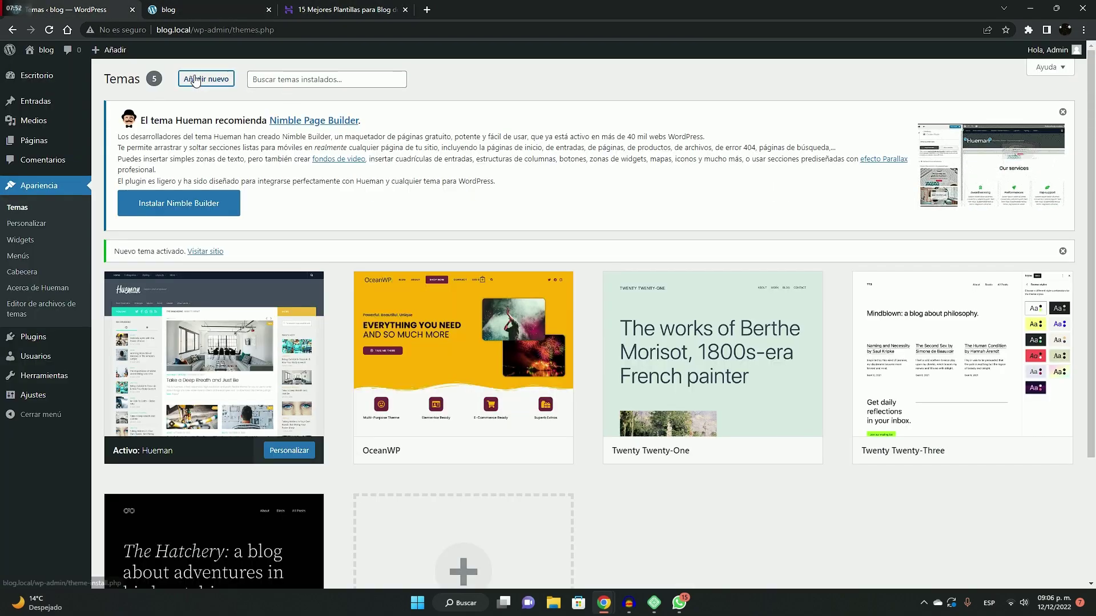
{"action": "left_click", "coordinate": [215, 79]}
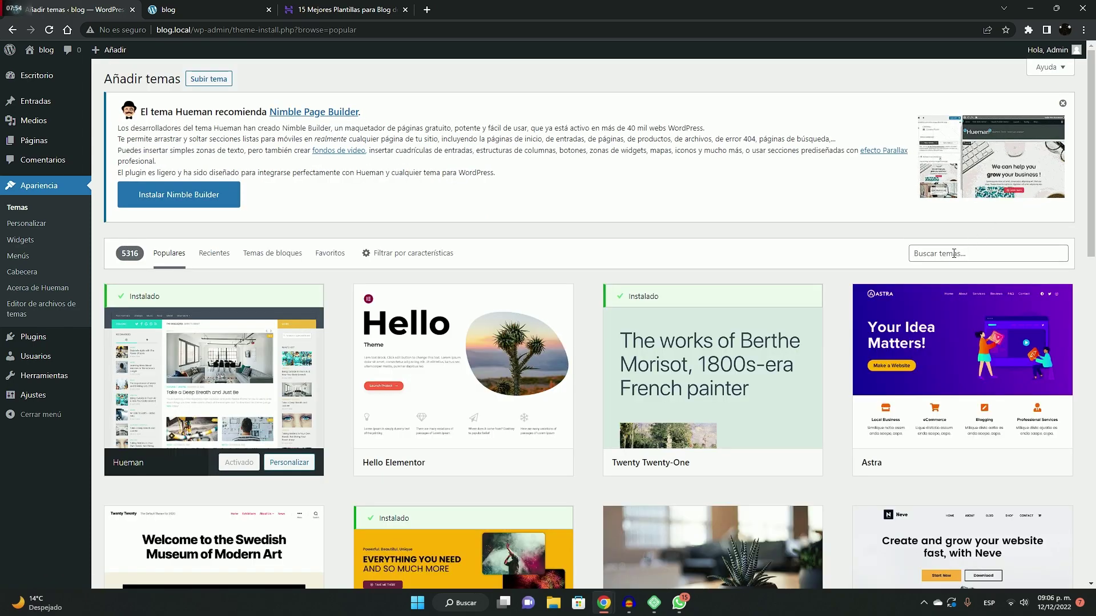
{"action": "left_click", "coordinate": [319, 10]}
{"action": "left_click", "coordinate": [103, 6]}
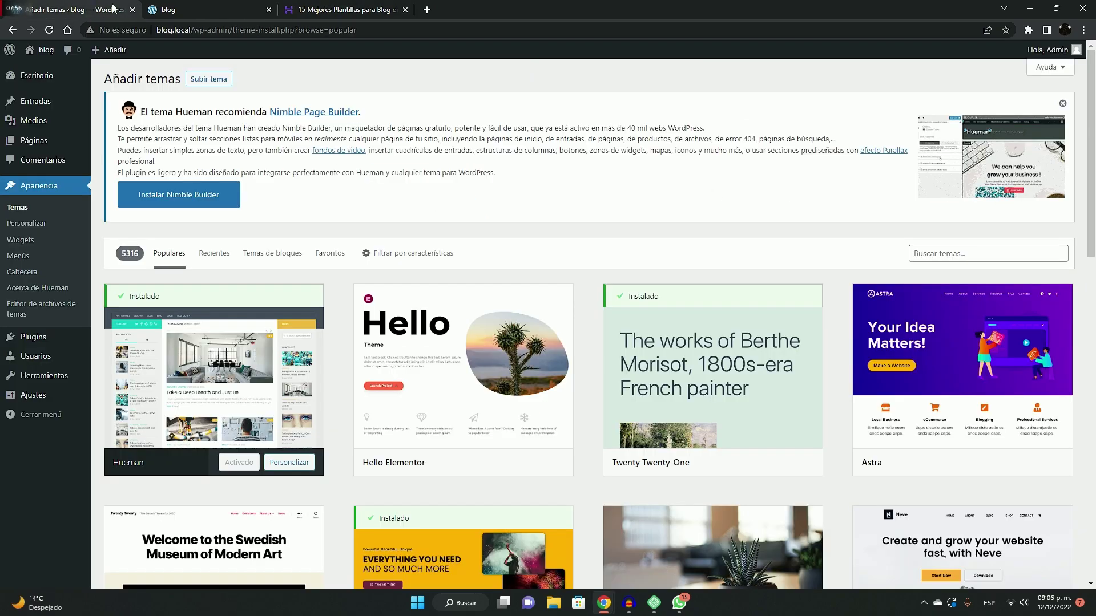
{"action": "left_click", "coordinate": [970, 253]}
{"action": "right_click", "coordinate": [970, 253]}
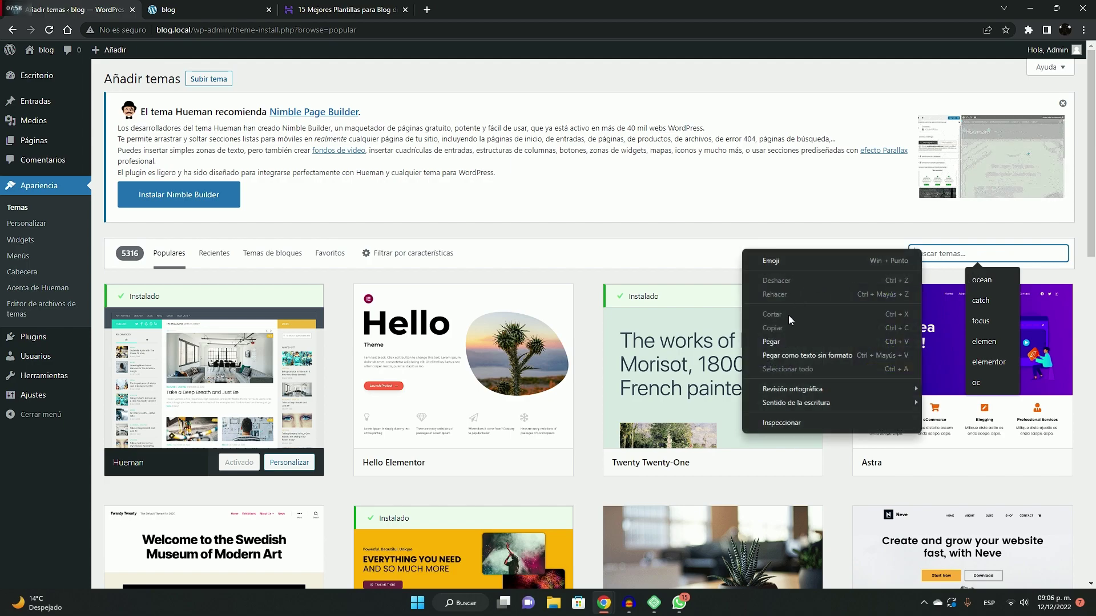
{"action": "left_click", "coordinate": [785, 341]}
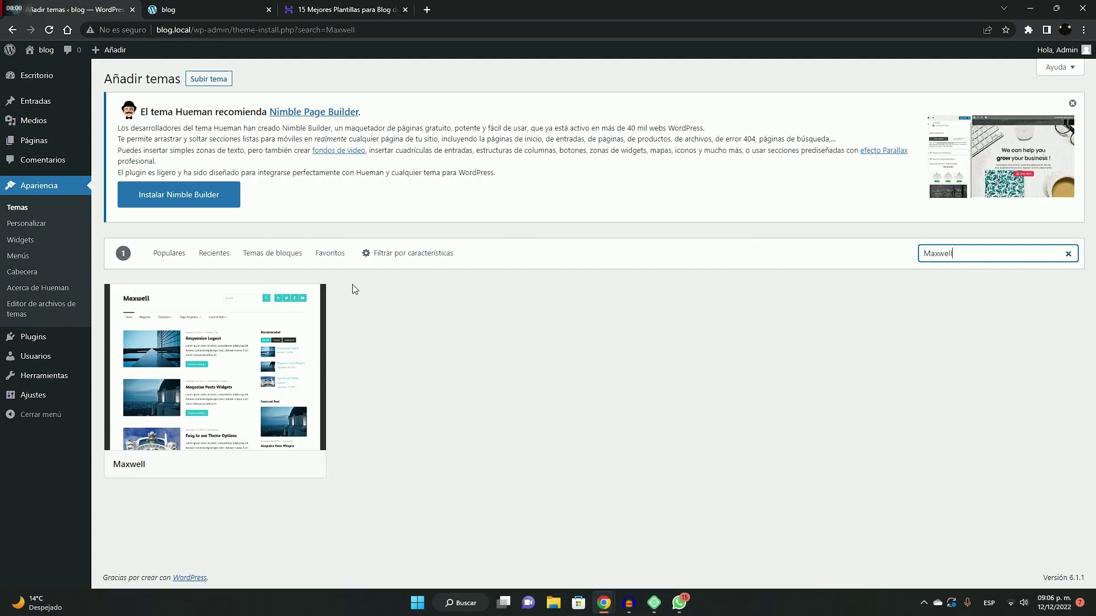
Step: Compare the found Maxwell theme with the article's screenshot, install it and activate it
{"action": "mouse_move", "coordinate": [305, 412]}
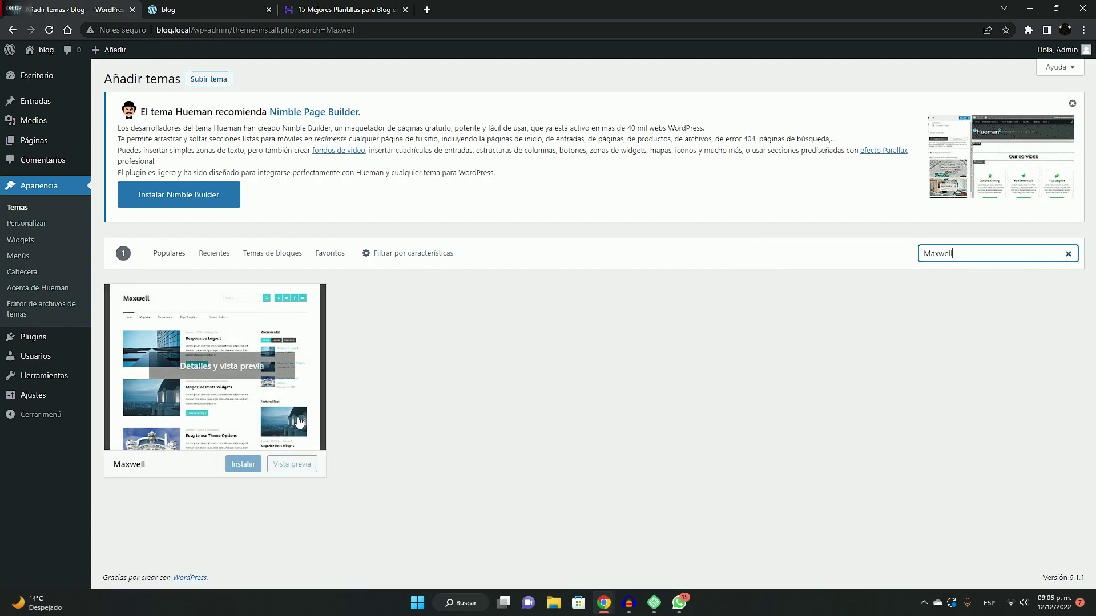
{"action": "left_click", "coordinate": [282, 15]}
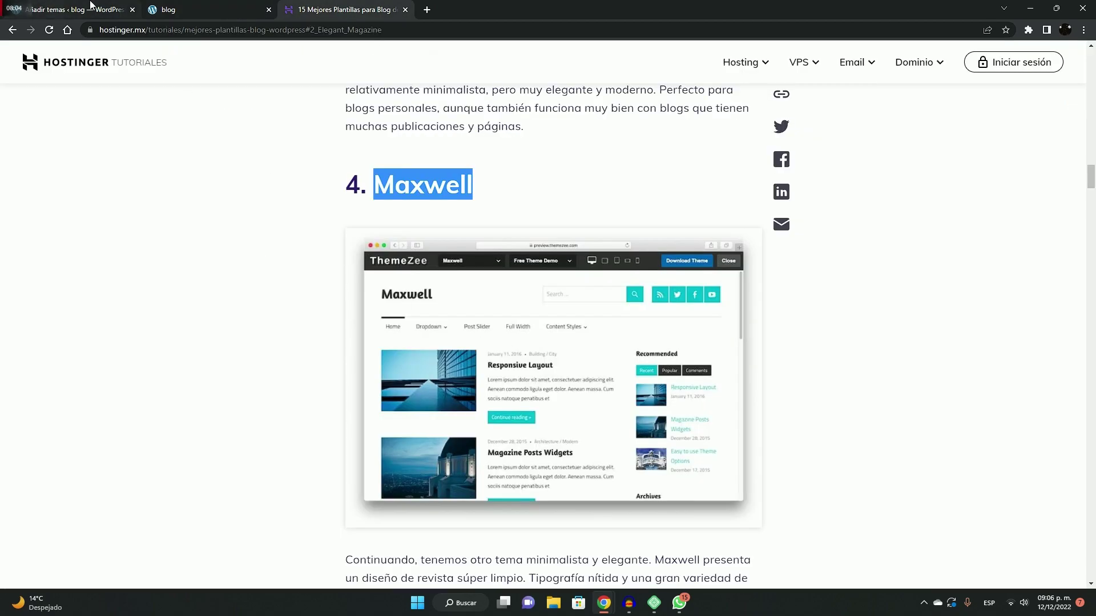
{"action": "left_click", "coordinate": [73, 6]}
{"action": "left_click", "coordinate": [244, 465]}
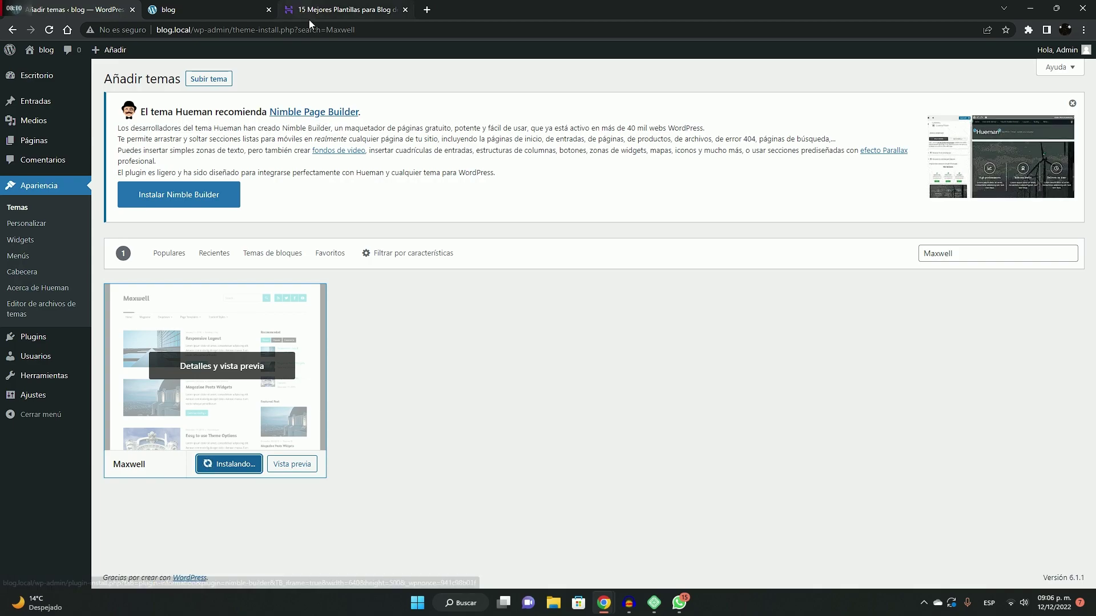
{"action": "left_click", "coordinate": [327, 11]}
{"action": "left_click", "coordinate": [68, 9]}
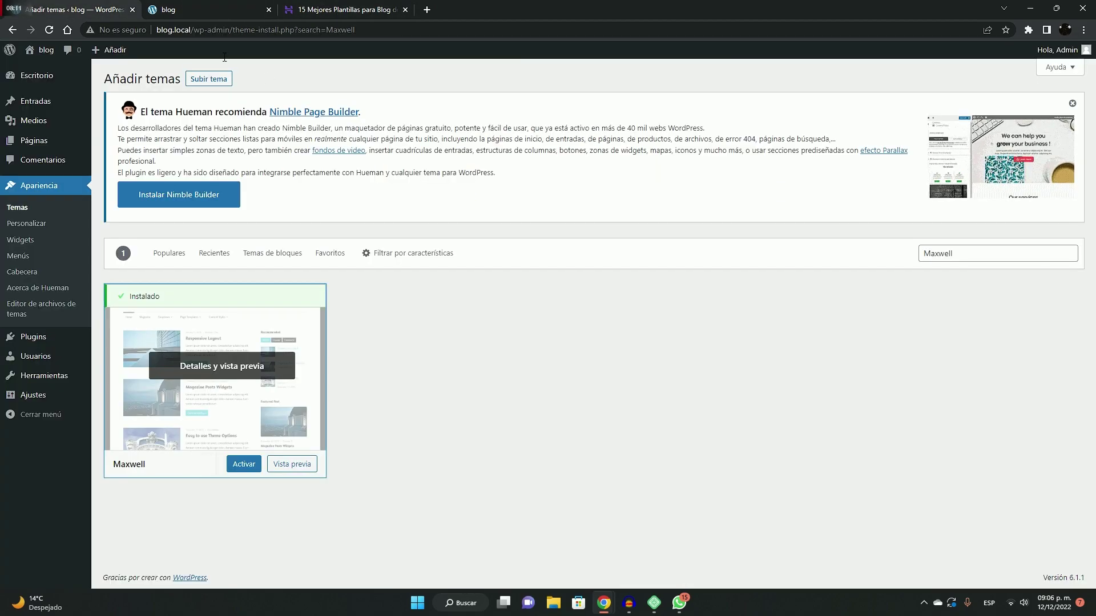
{"action": "left_click", "coordinate": [242, 467]}
Step: Reload the live blog home page and inspect the Maxwell design from the header down to the footer
{"action": "left_click", "coordinate": [188, 9]}
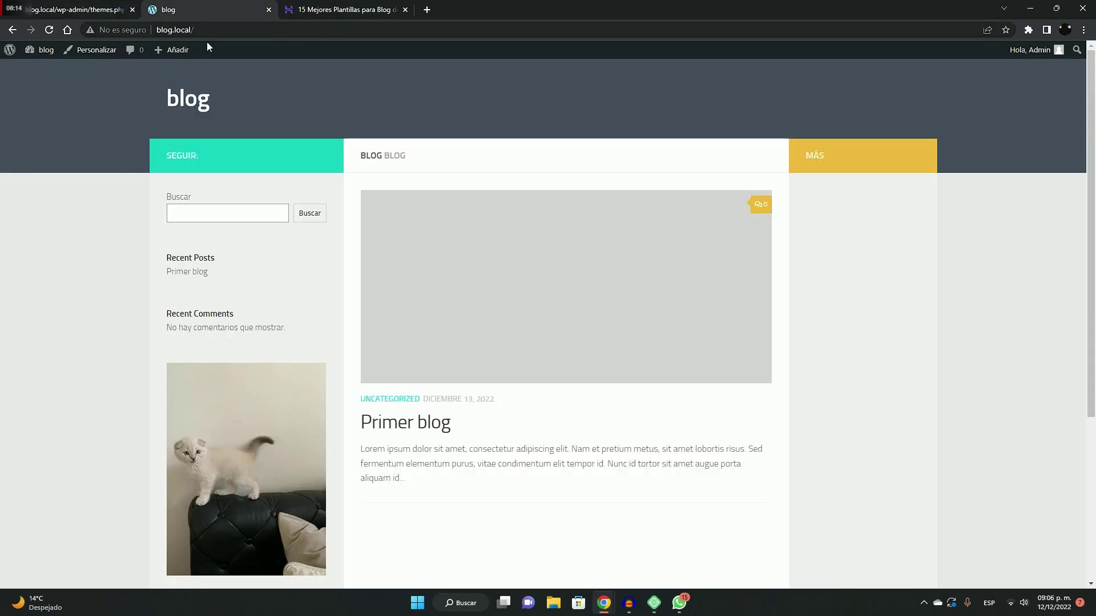
{"action": "left_click", "coordinate": [51, 31]}
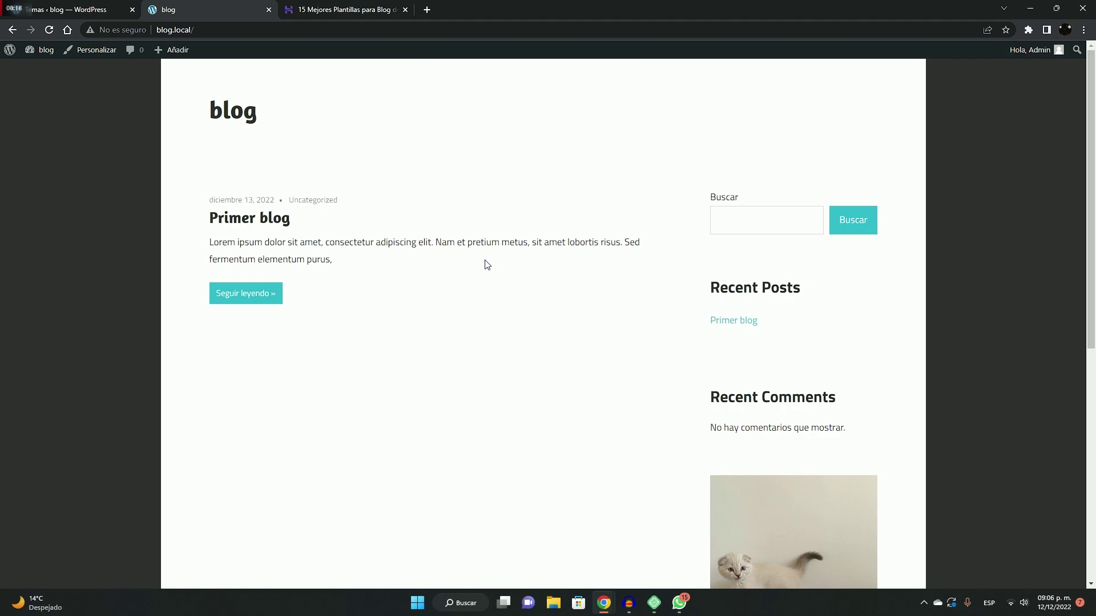
{"action": "scroll", "coordinate": [746, 220], "scroll_direction": "down", "scroll_amount": 2}
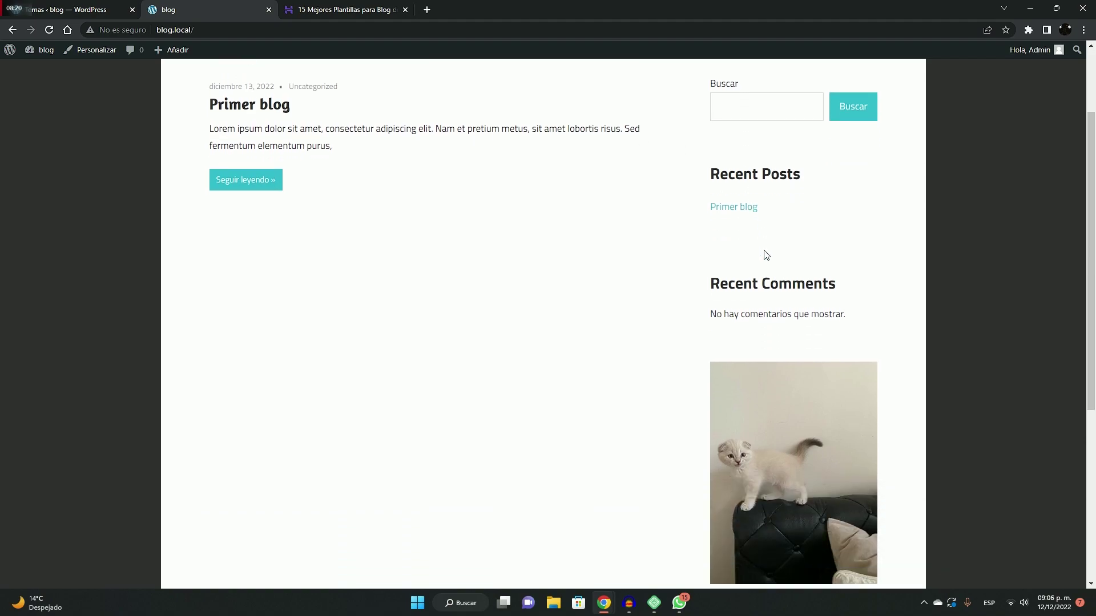
{"action": "scroll", "coordinate": [795, 225], "scroll_direction": "down", "scroll_amount": 4}
{"action": "scroll", "coordinate": [779, 378], "scroll_direction": "down", "scroll_amount": 2}
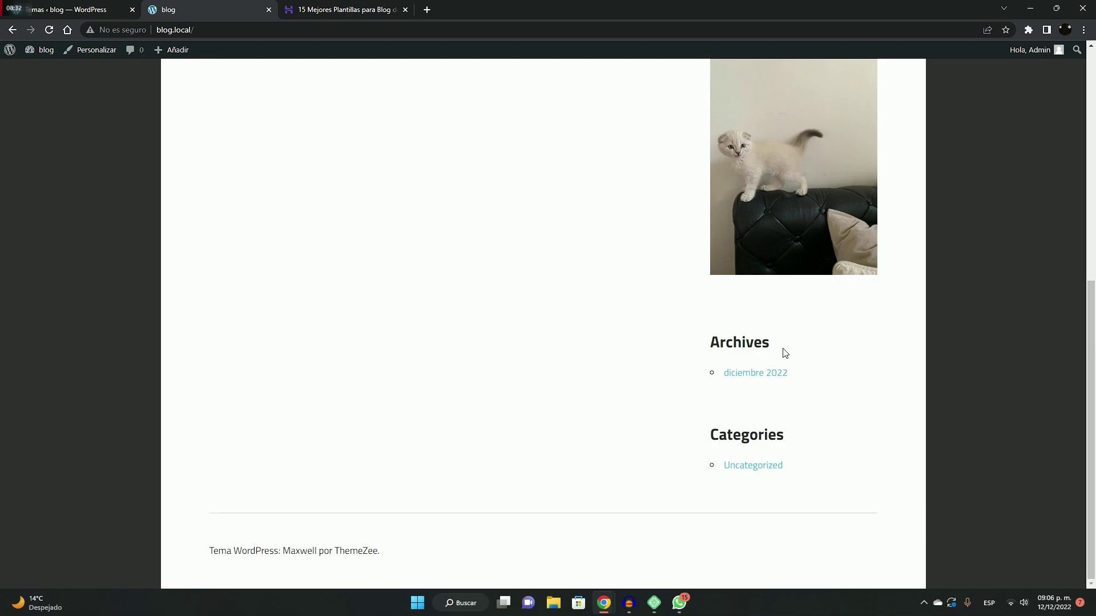
{"action": "scroll", "coordinate": [729, 300], "scroll_direction": "up", "scroll_amount": 7}
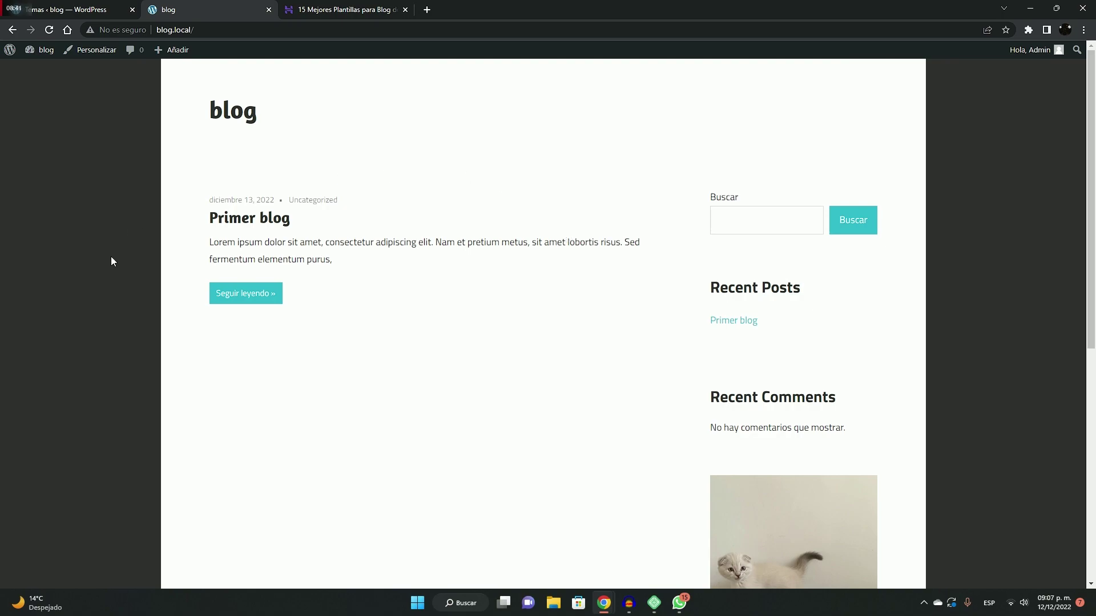
Step: Open the full "Primer blog" post and examine how its text, image and sidebar are laid out
{"action": "left_click", "coordinate": [259, 298]}
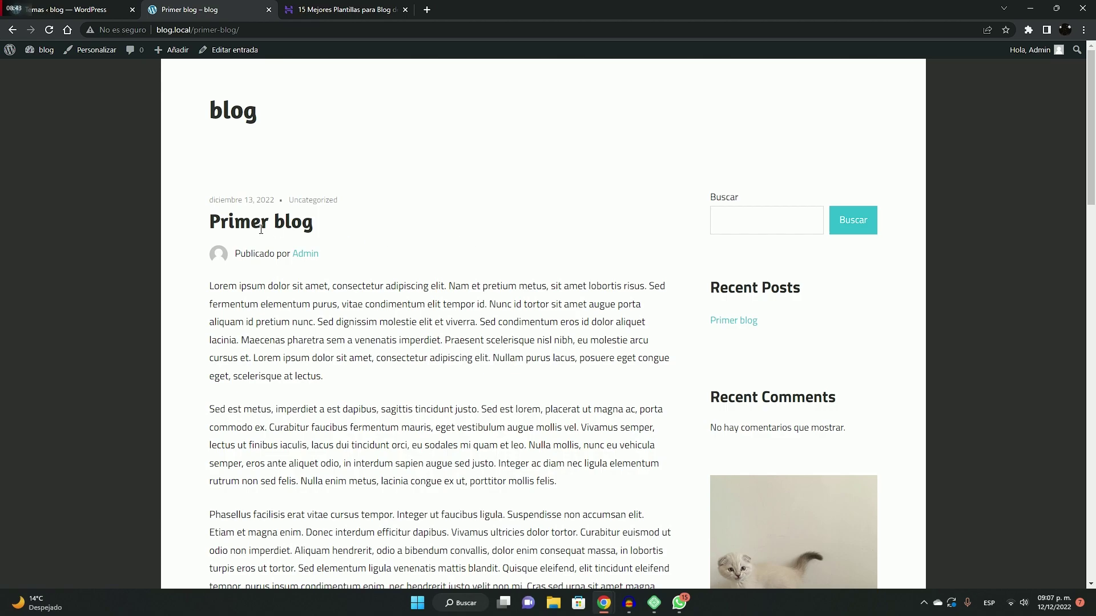
{"action": "scroll", "coordinate": [629, 354], "scroll_direction": "down", "scroll_amount": 10}
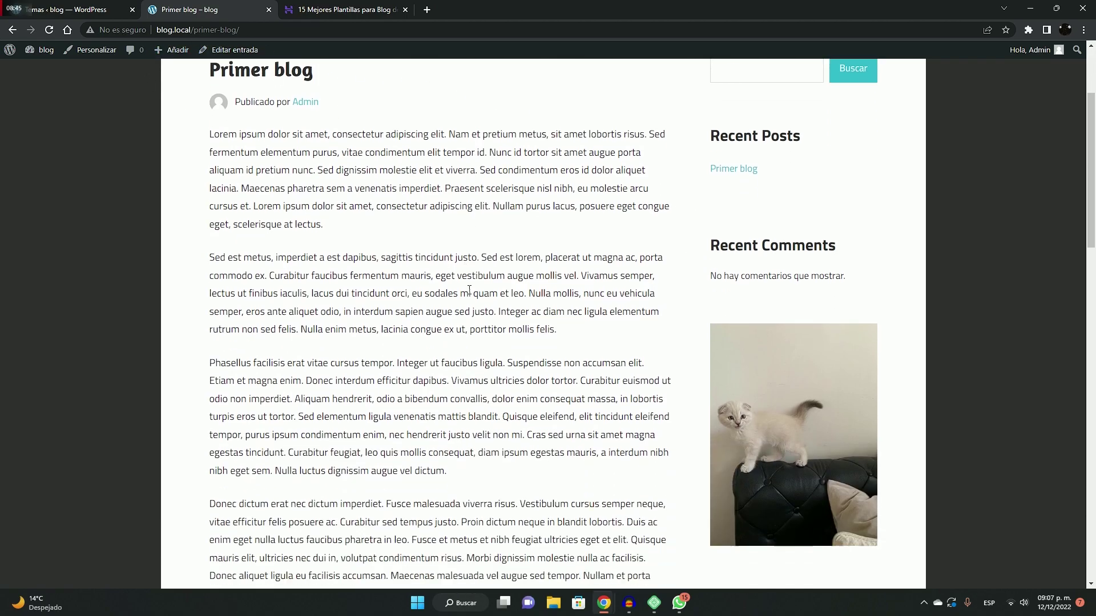
{"action": "scroll", "coordinate": [527, 358], "scroll_direction": "down", "scroll_amount": 13}
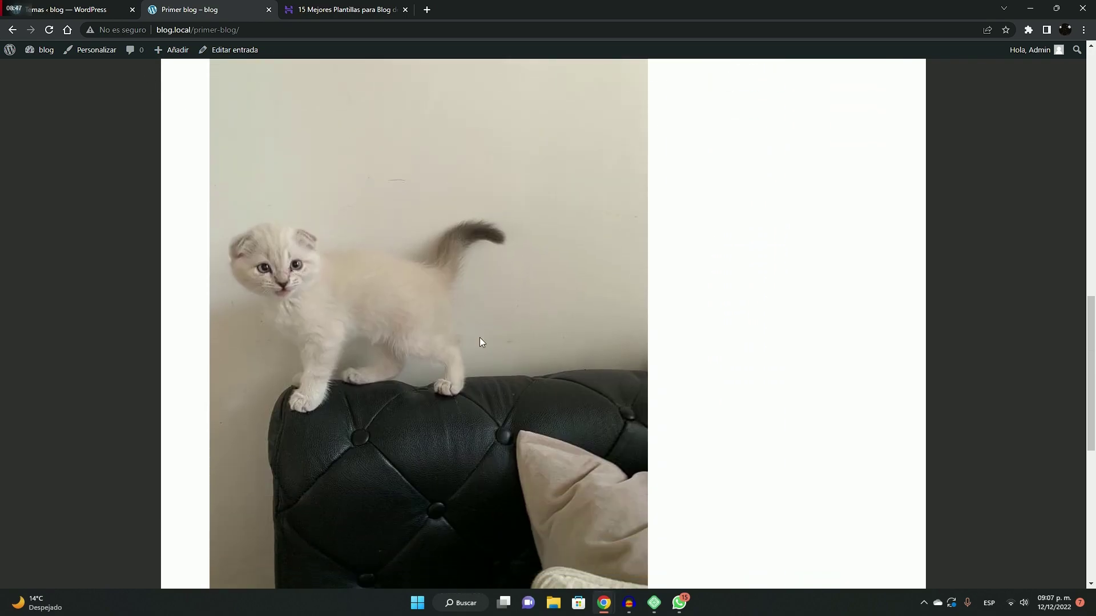
{"action": "scroll", "coordinate": [516, 347], "scroll_direction": "up", "scroll_amount": 20}
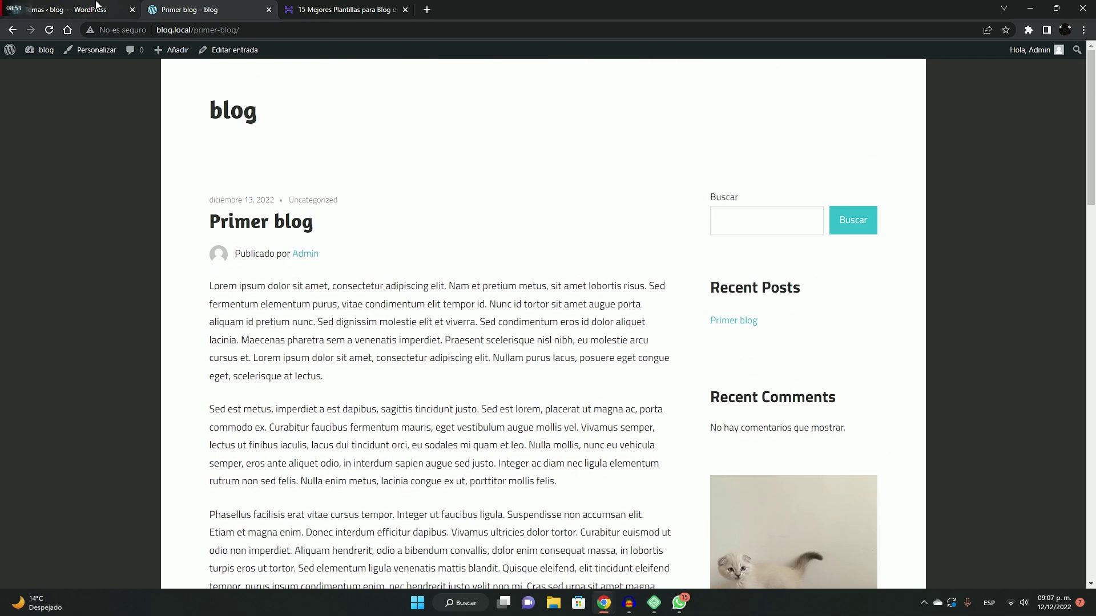
Step: Check the active theme in the installed themes list and open the customizer from the "Primer blog" post page
{"action": "left_click", "coordinate": [57, 5]}
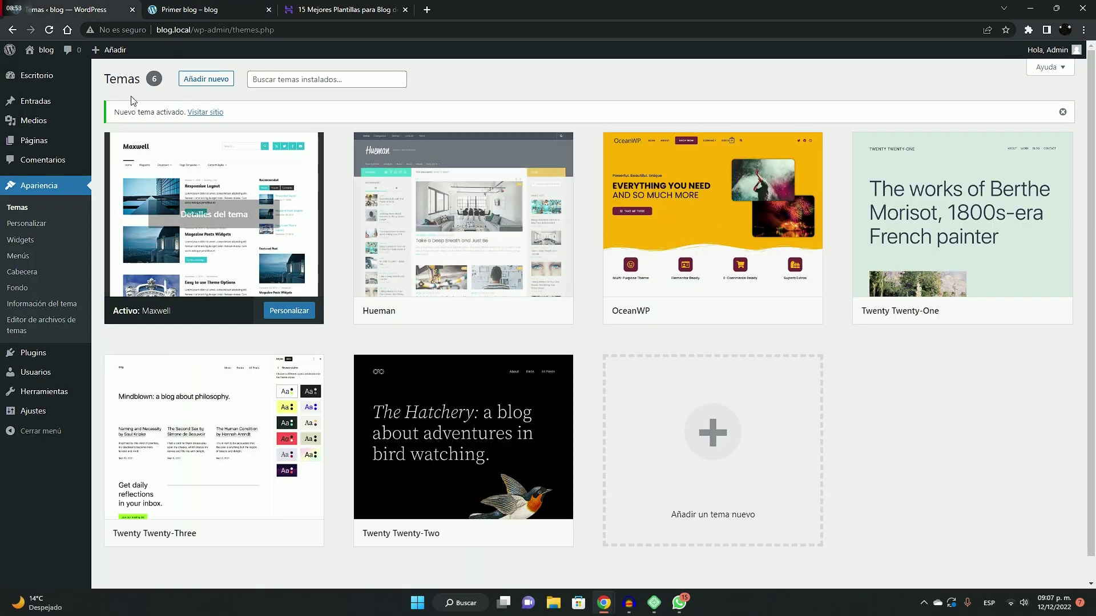
{"action": "left_click", "coordinate": [186, 4]}
{"action": "left_click", "coordinate": [80, 51]}
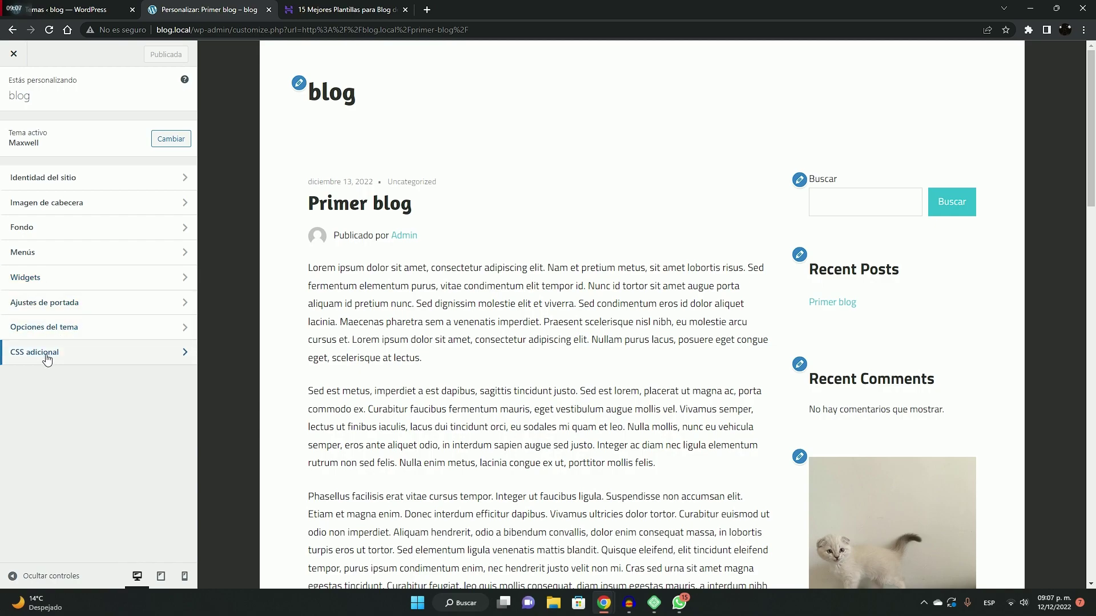
Step: Examine the "Primer blog" post's text and sidebar in the customizer preview, and close the customizer without changes
{"action": "scroll", "coordinate": [608, 172], "scroll_direction": "down", "scroll_amount": 5}
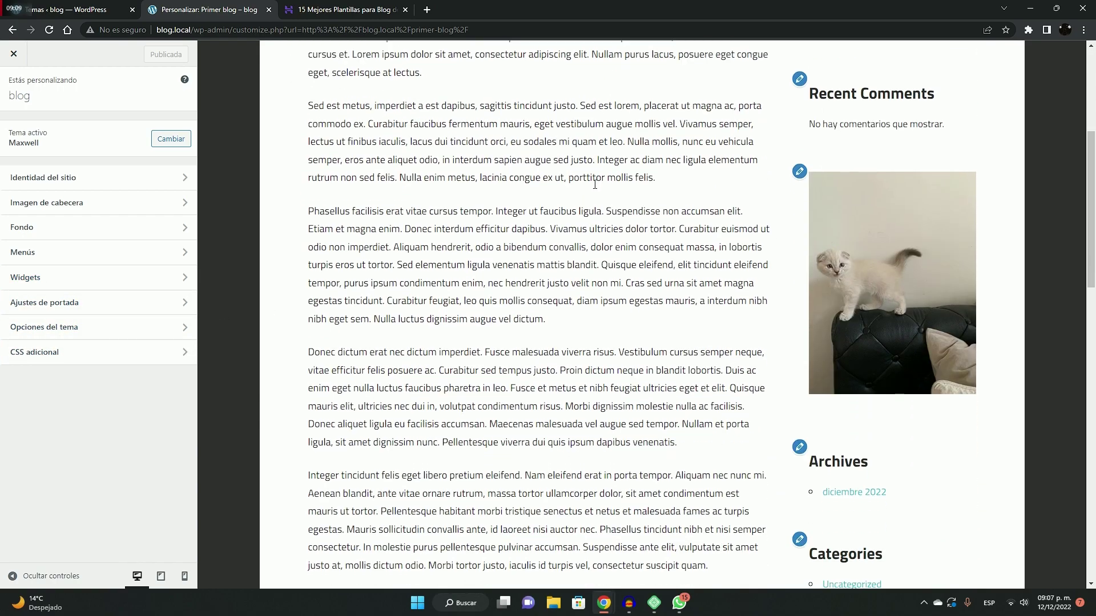
{"action": "left_click", "coordinate": [14, 53]}
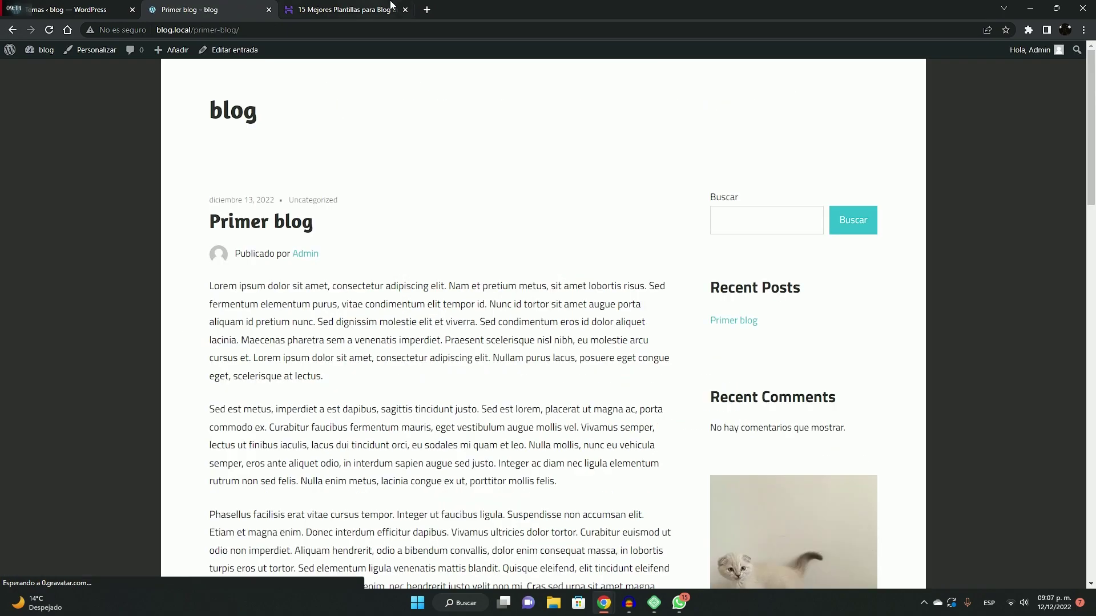
Step: Find the fifth recommended theme, Nisarg, in the Hostinger article and copy its name
{"action": "left_click", "coordinate": [383, 4]}
{"action": "scroll", "coordinate": [493, 194], "scroll_direction": "down", "scroll_amount": 2}
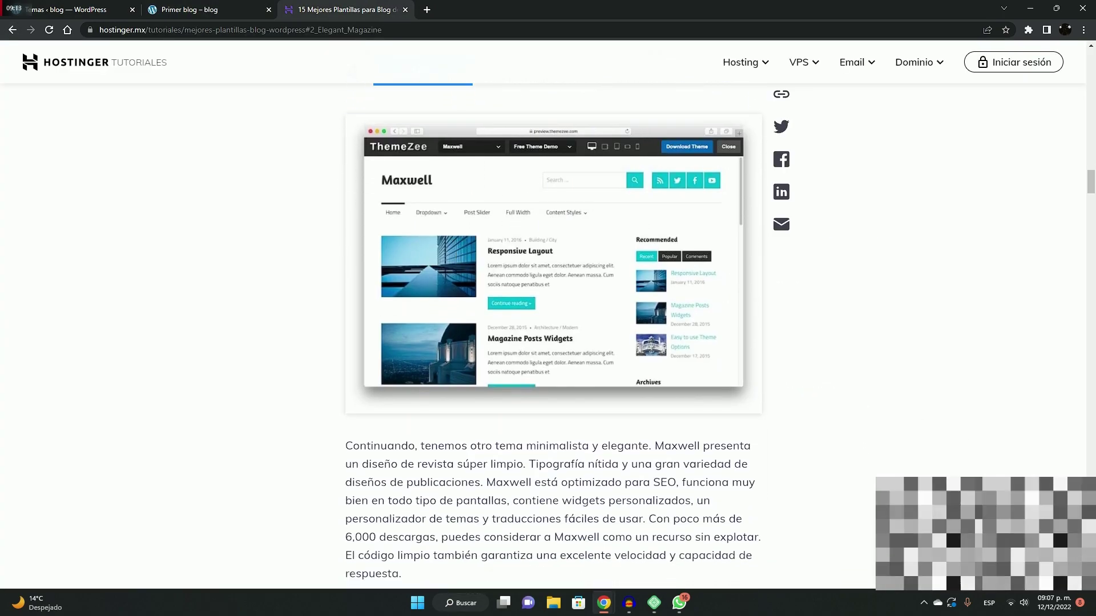
{"action": "scroll", "coordinate": [514, 262], "scroll_direction": "down", "scroll_amount": 7}
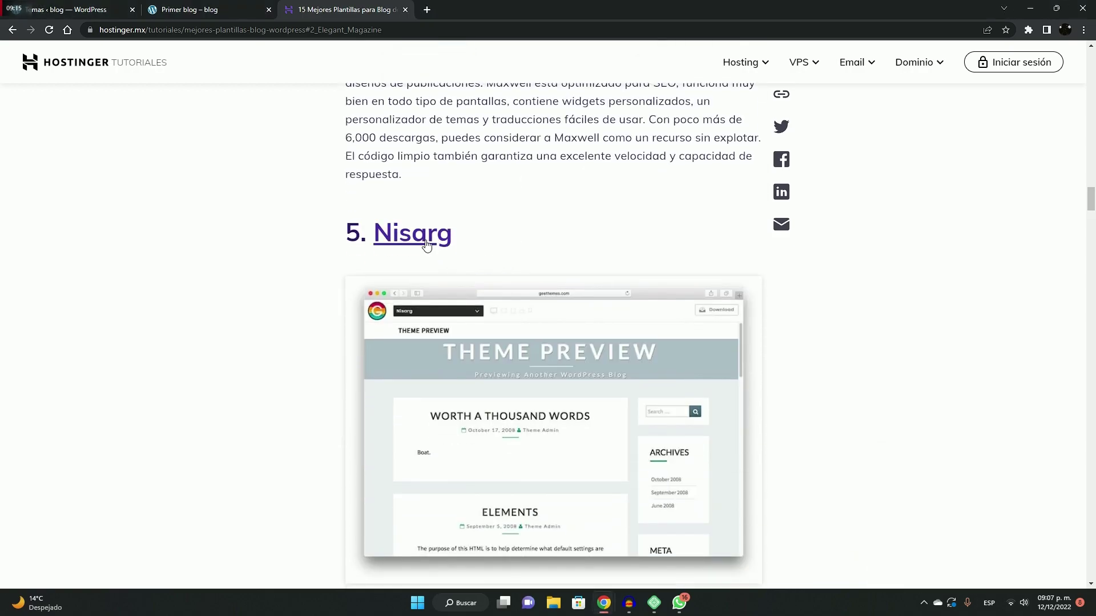
{"action": "left_click_drag", "start_coordinate": [499, 239], "coordinate": [367, 231]}
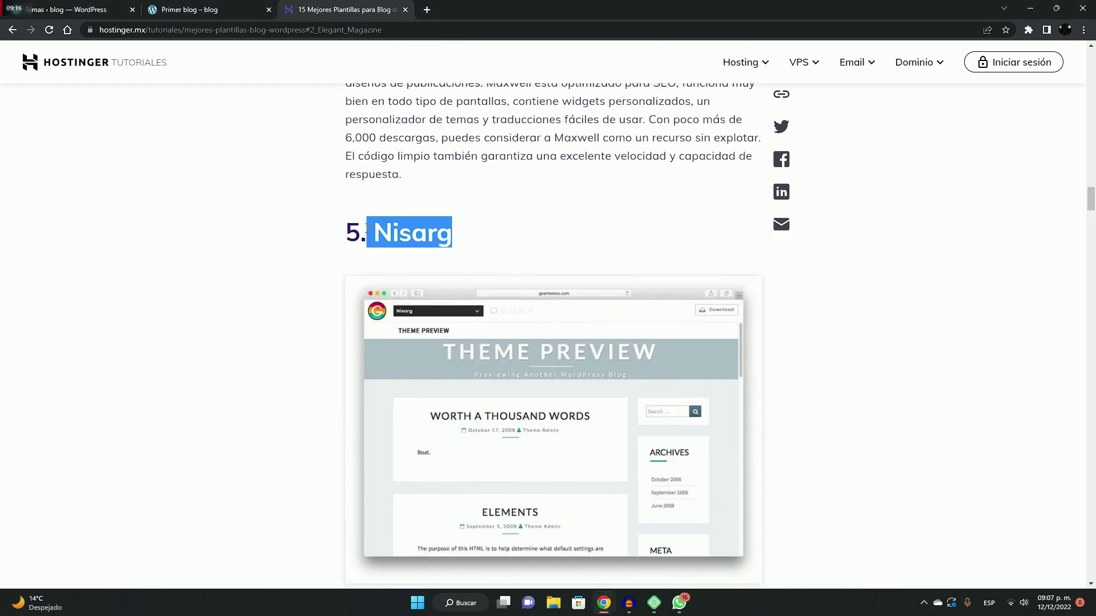
{"action": "right_click", "coordinate": [405, 232]}
{"action": "left_click", "coordinate": [445, 320]}
Step: Search for "Nisarg" among the new WordPress themes that can be added, and install it
{"action": "left_click", "coordinate": [78, 7]}
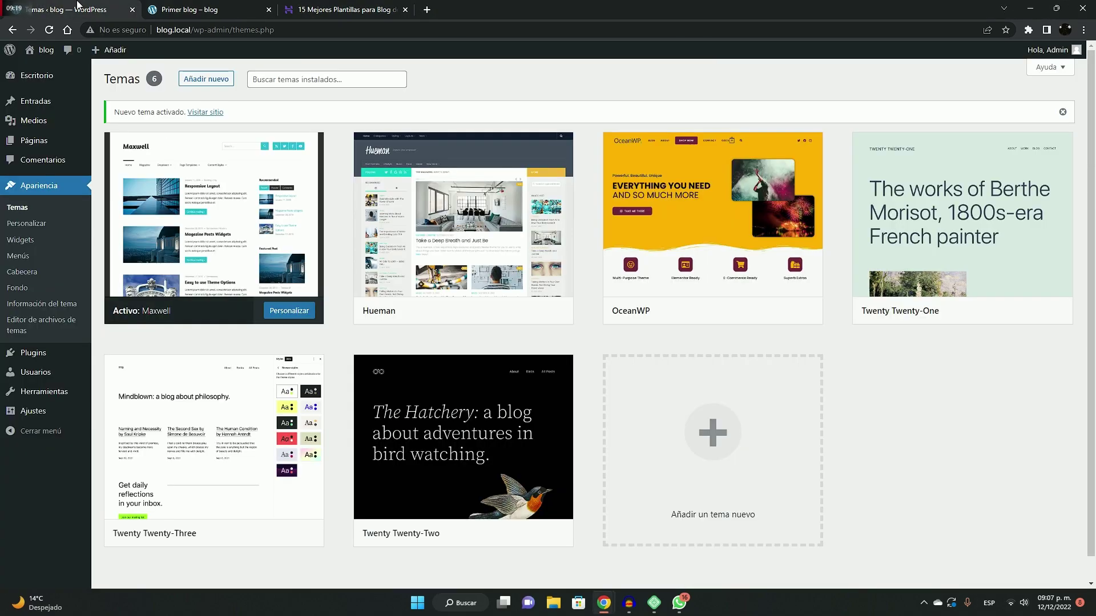
{"action": "left_click", "coordinate": [207, 79]}
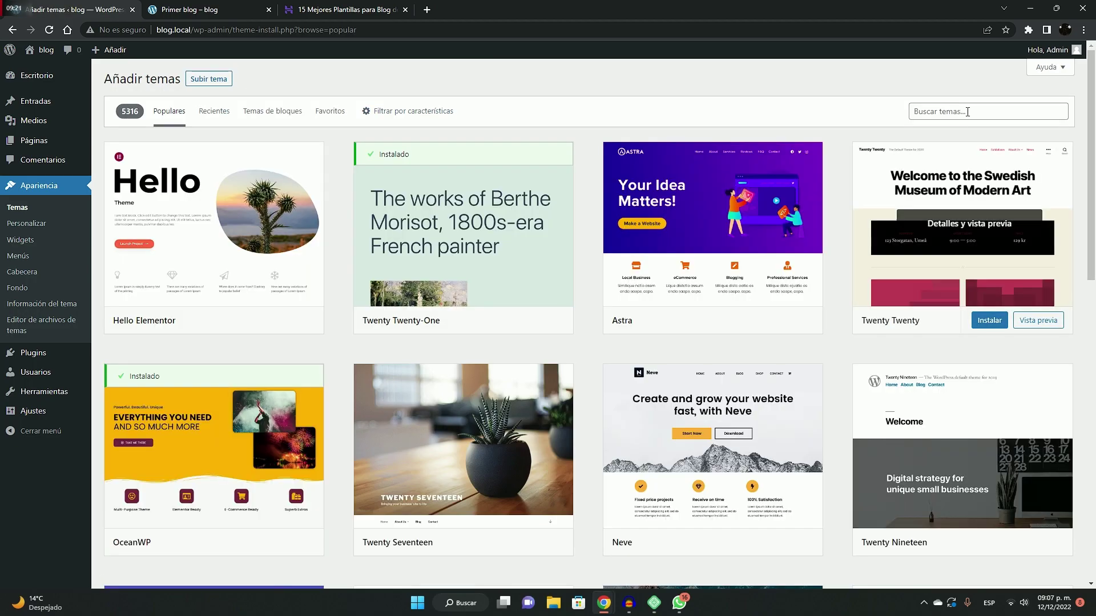
{"action": "left_click", "coordinate": [967, 112]}
{"action": "right_click", "coordinate": [967, 111]}
{"action": "left_click", "coordinate": [816, 205]}
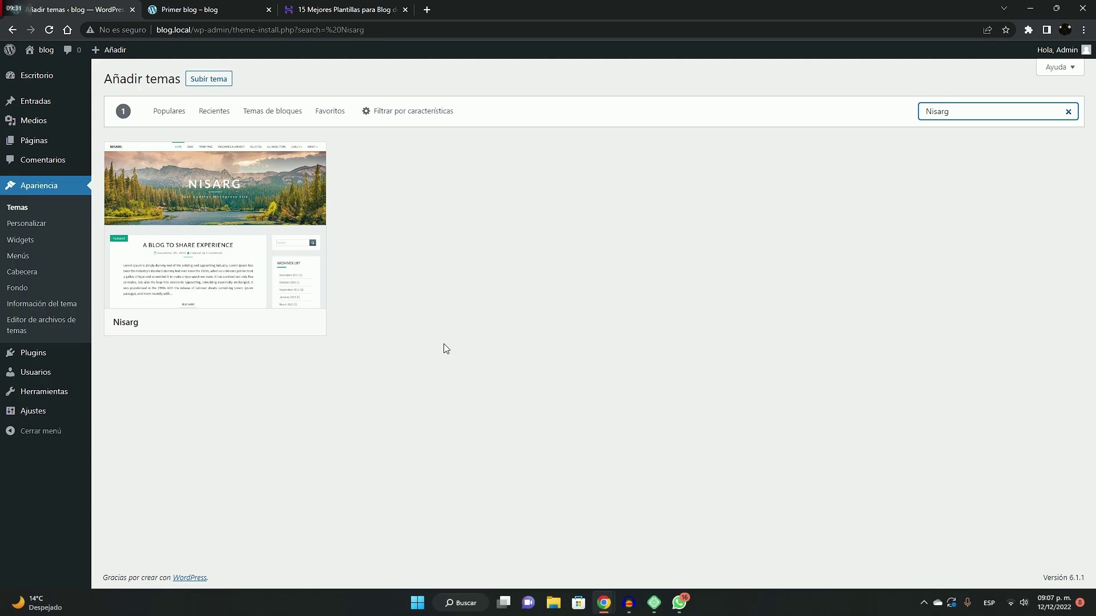
{"action": "left_click", "coordinate": [243, 325]}
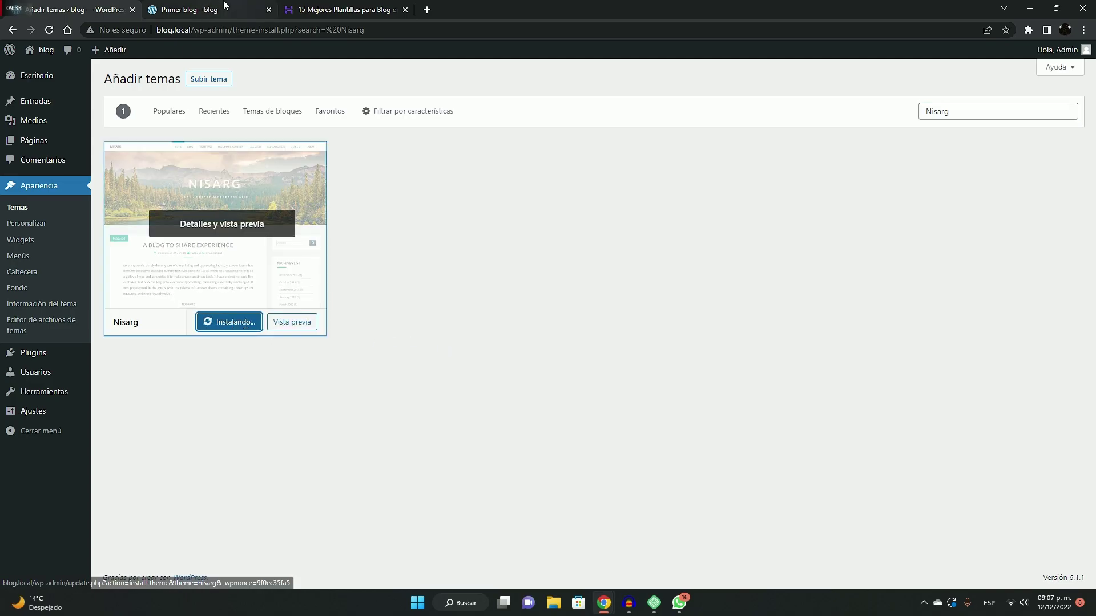
Step: Return to the Hostinger article and locate the sixth recommended theme, Revive
{"action": "left_click", "coordinate": [337, 9]}
{"action": "scroll", "coordinate": [548, 313], "scroll_direction": "down", "scroll_amount": 2}
{"action": "scroll", "coordinate": [587, 366], "scroll_direction": "down", "scroll_amount": 3}
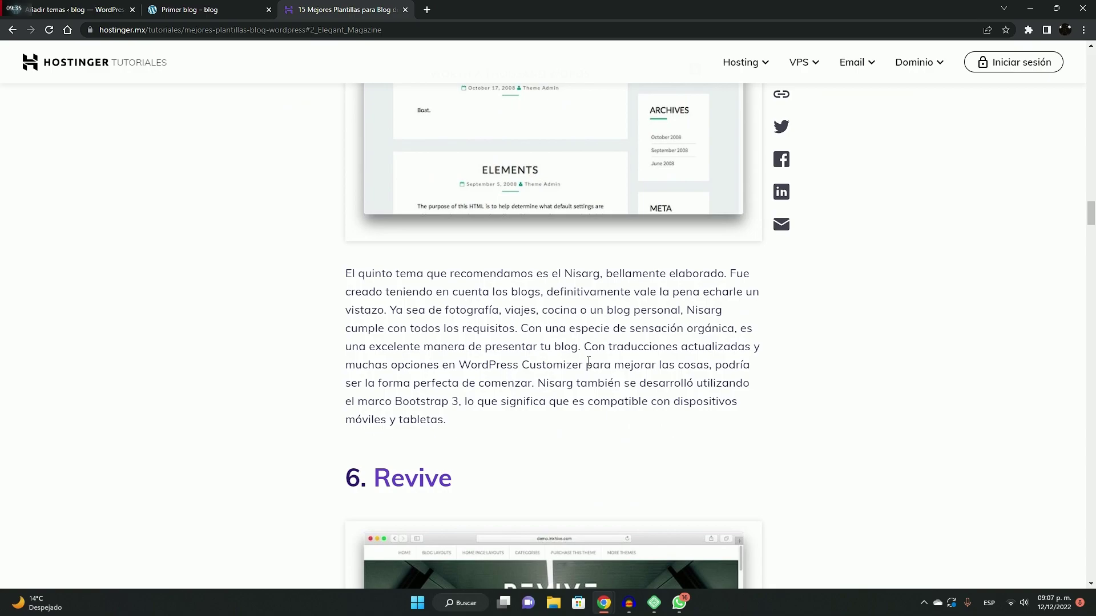
{"action": "scroll", "coordinate": [594, 364], "scroll_direction": "down", "scroll_amount": 3}
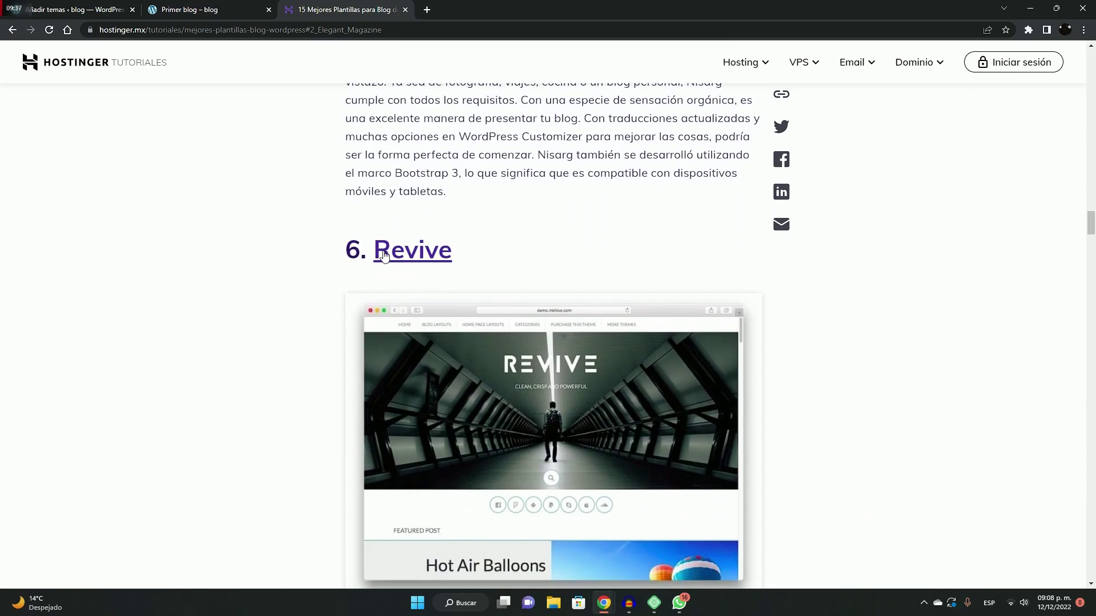